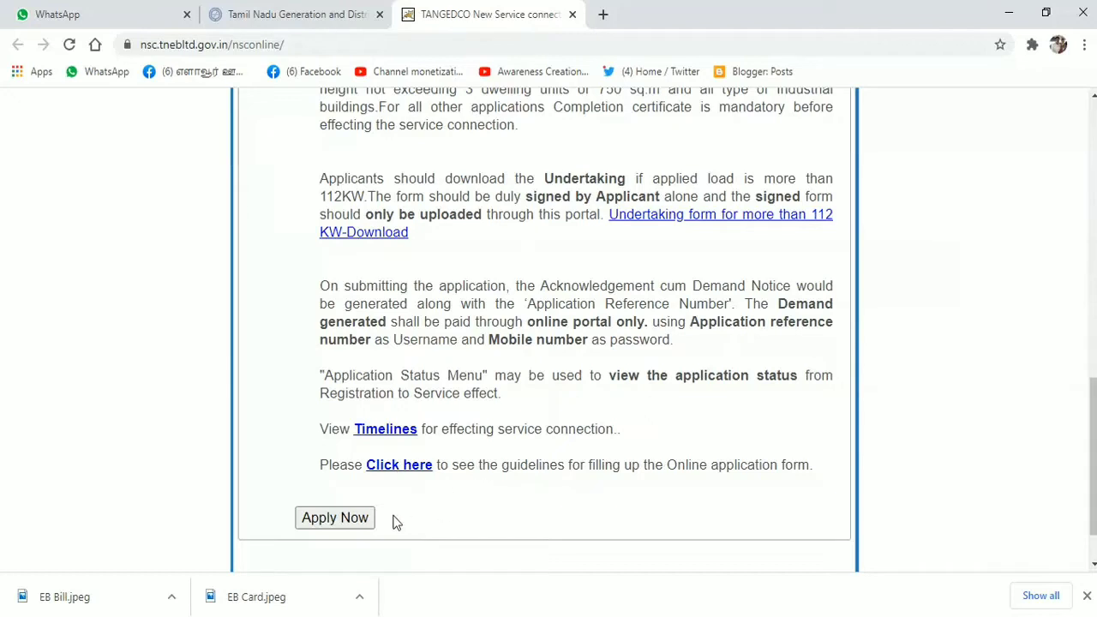
- Begin a new service connection application with Apply Now and list the Nature of Application types
{"action": "left_click", "coordinate": [335, 517]}
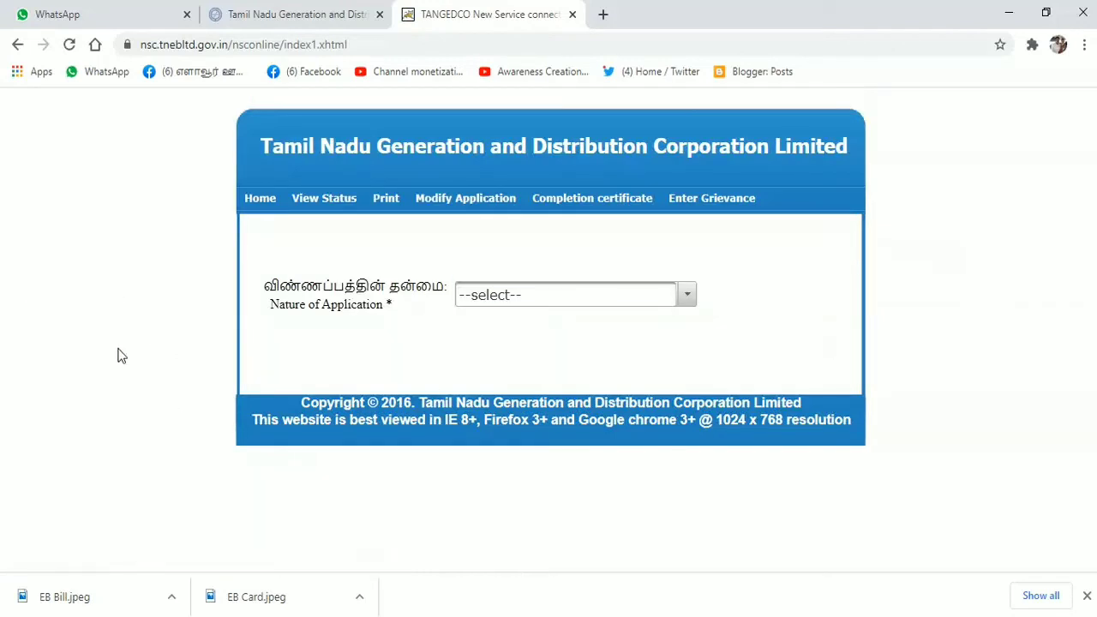
{"action": "left_click", "coordinate": [688, 297]}
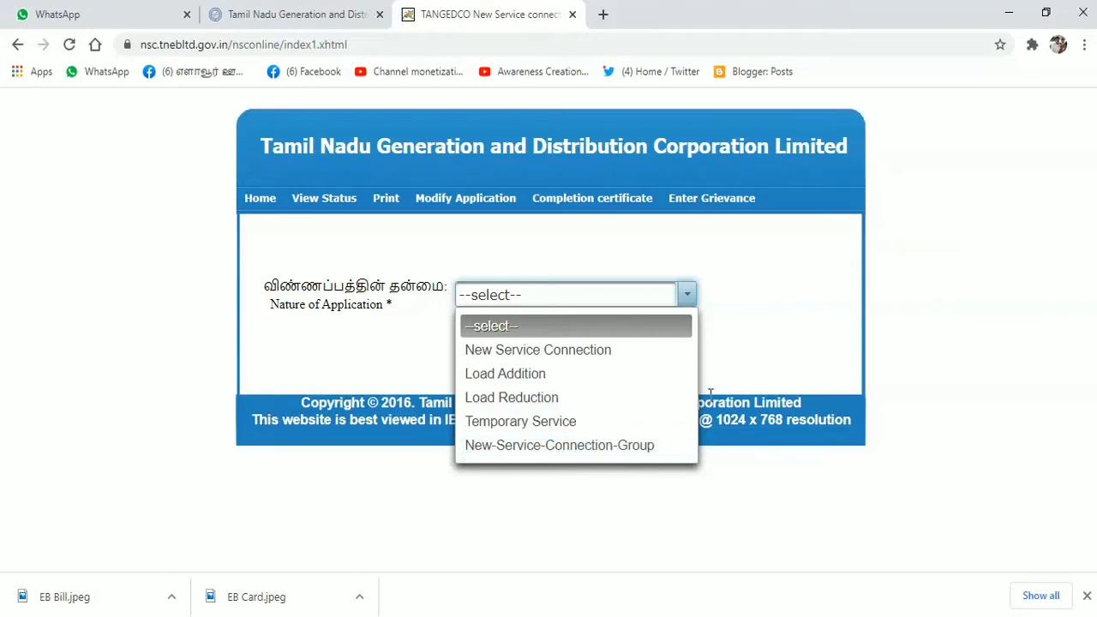
- Set Nature of Application to New Service Connection and bring up the District list
{"action": "left_click", "coordinate": [530, 357]}
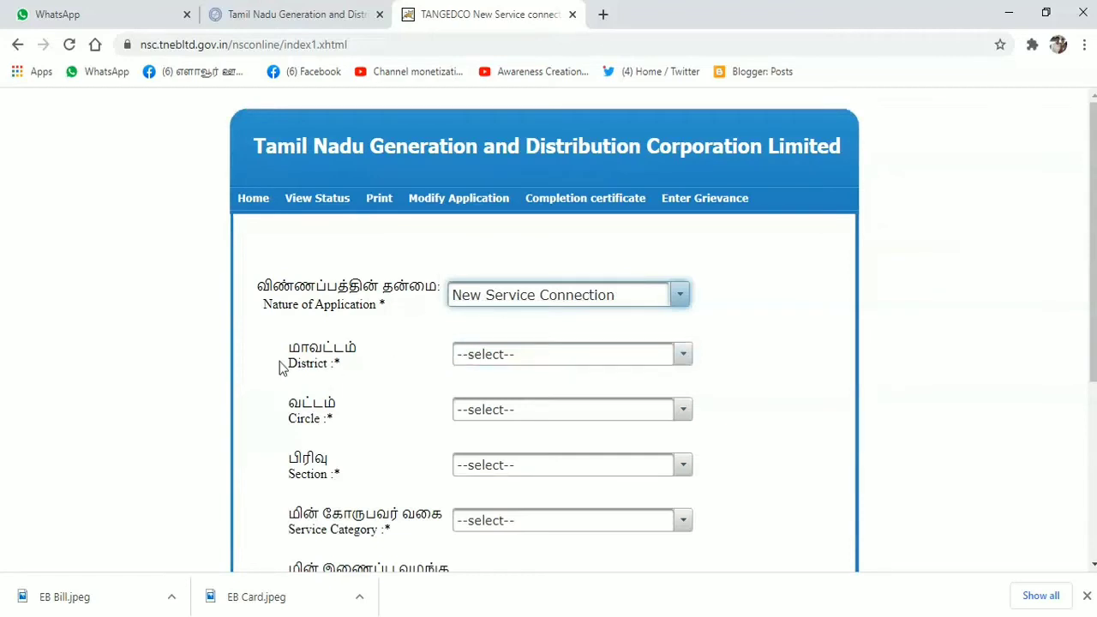
{"action": "left_click", "coordinate": [683, 356]}
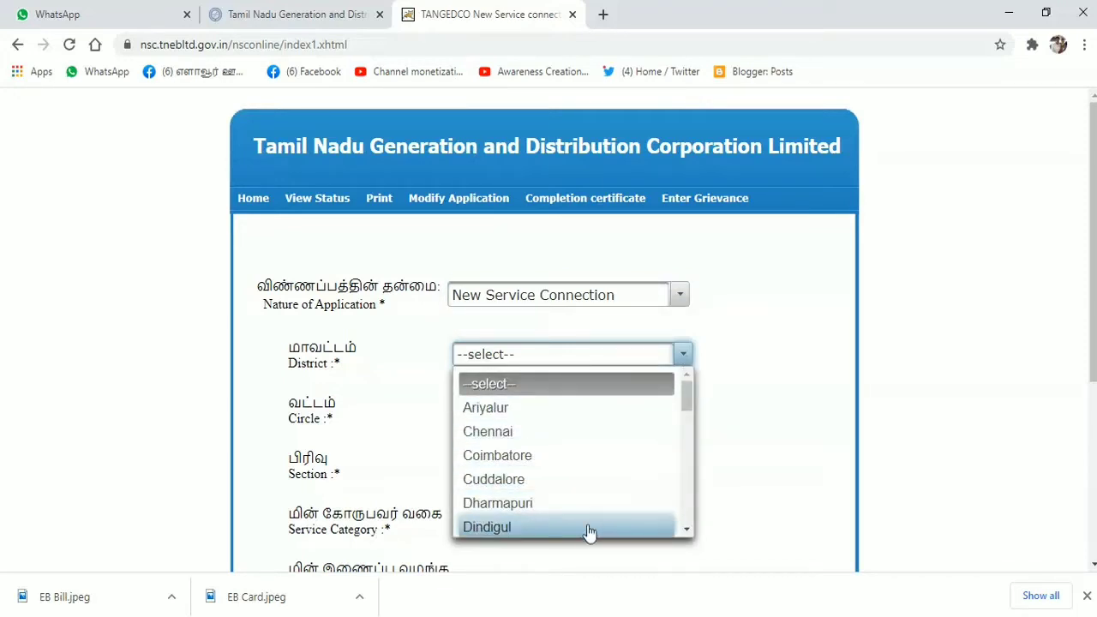
{"action": "left_click", "coordinate": [687, 530]}
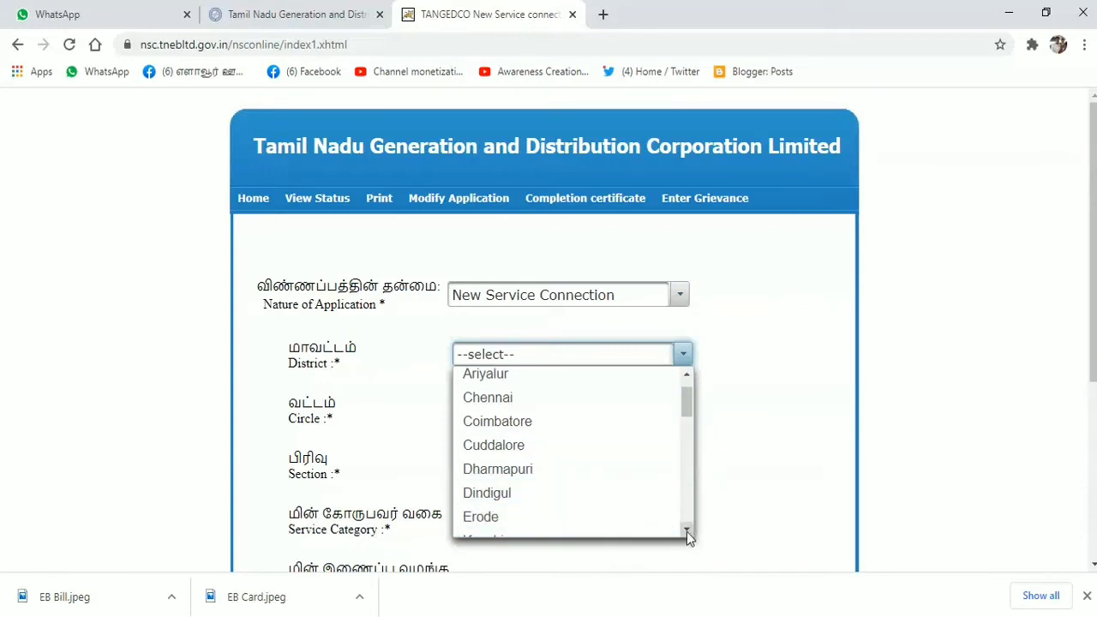
- Scroll through the districts, close the list without choosing, and return to the form from Photos
{"action": "left_click", "coordinate": [685, 531]}
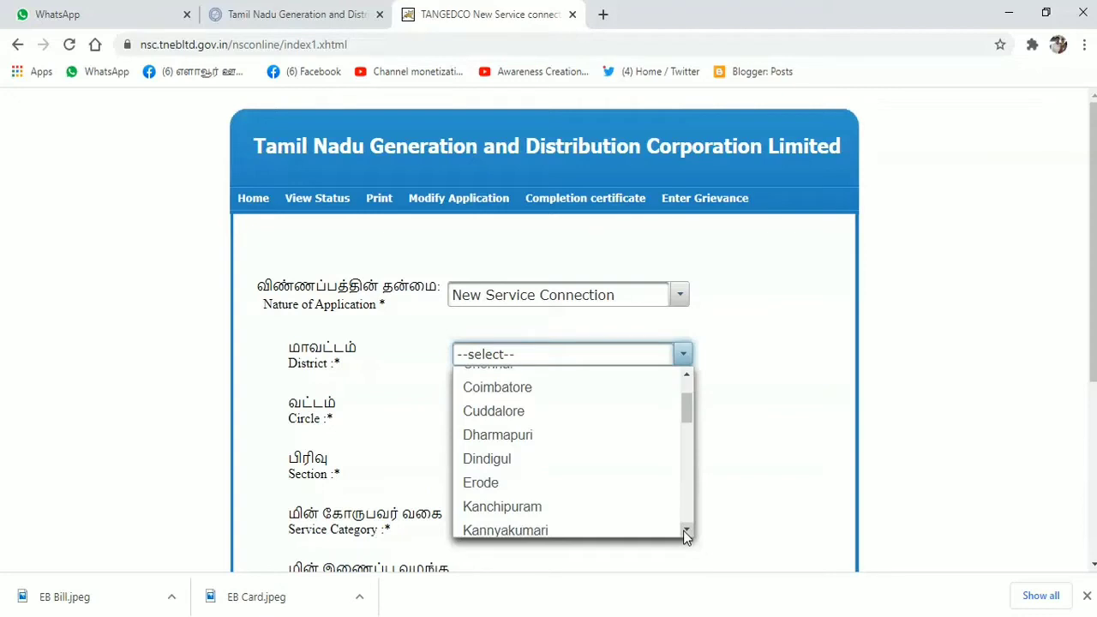
{"action": "left_click", "coordinate": [685, 530]}
{"action": "left_click", "coordinate": [685, 531]}
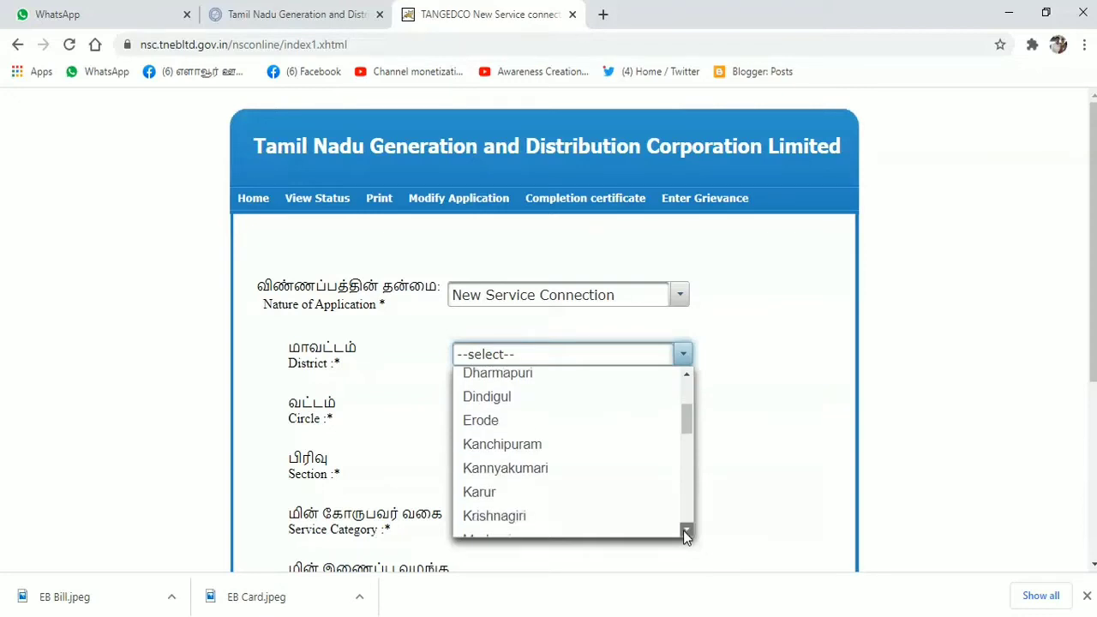
{"action": "left_click", "coordinate": [685, 530]}
{"action": "left_click", "coordinate": [685, 530]}
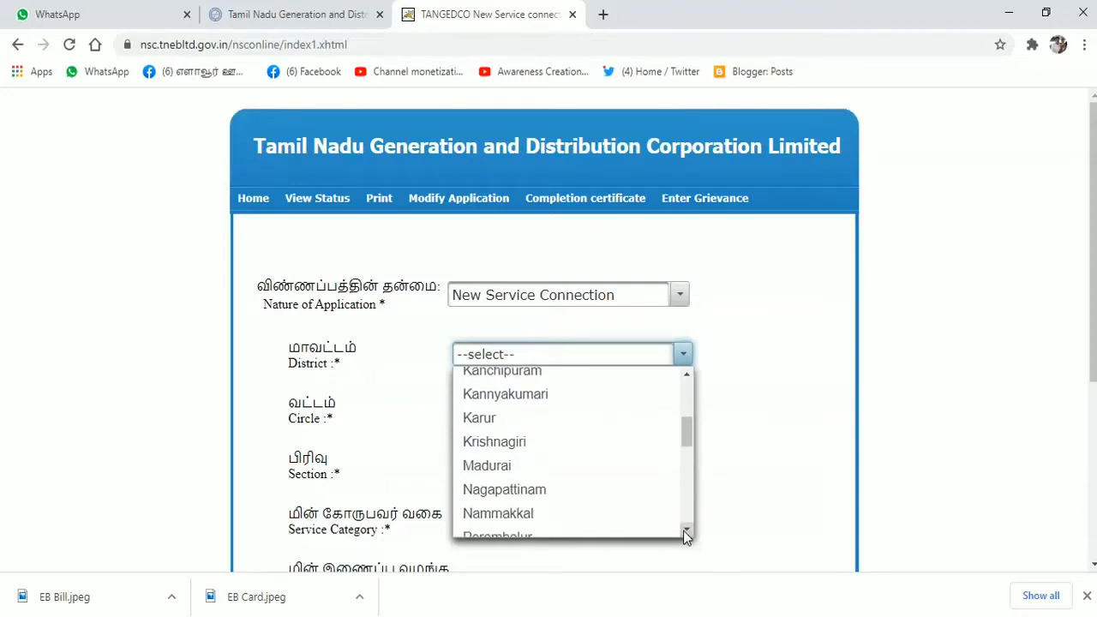
{"action": "left_click", "coordinate": [685, 530]}
{"action": "left_click", "coordinate": [686, 531]}
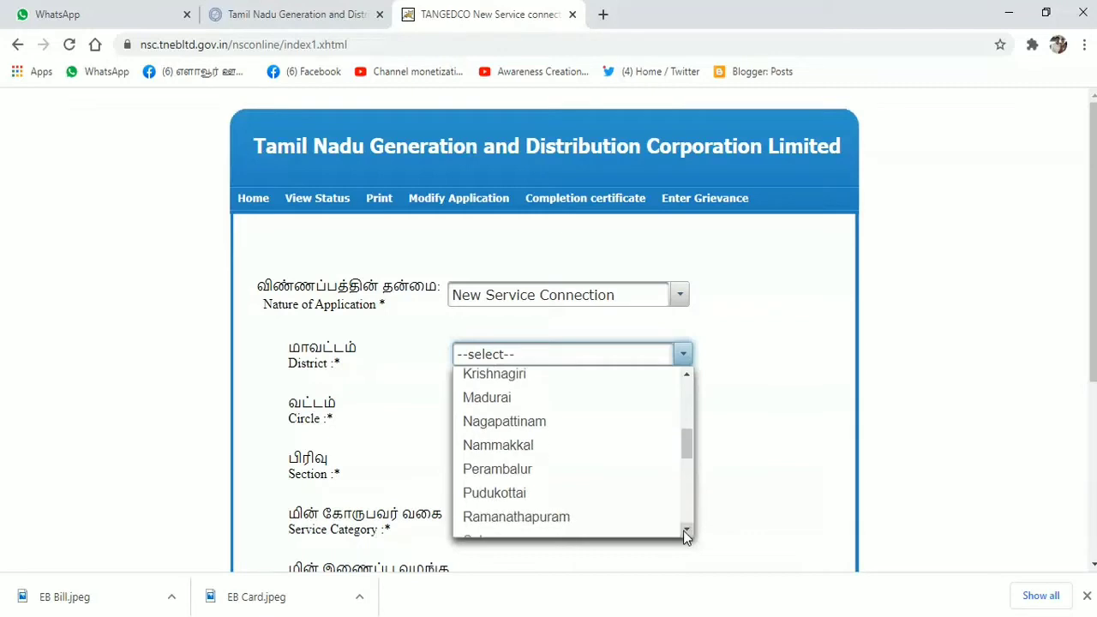
{"action": "left_click", "coordinate": [685, 530]}
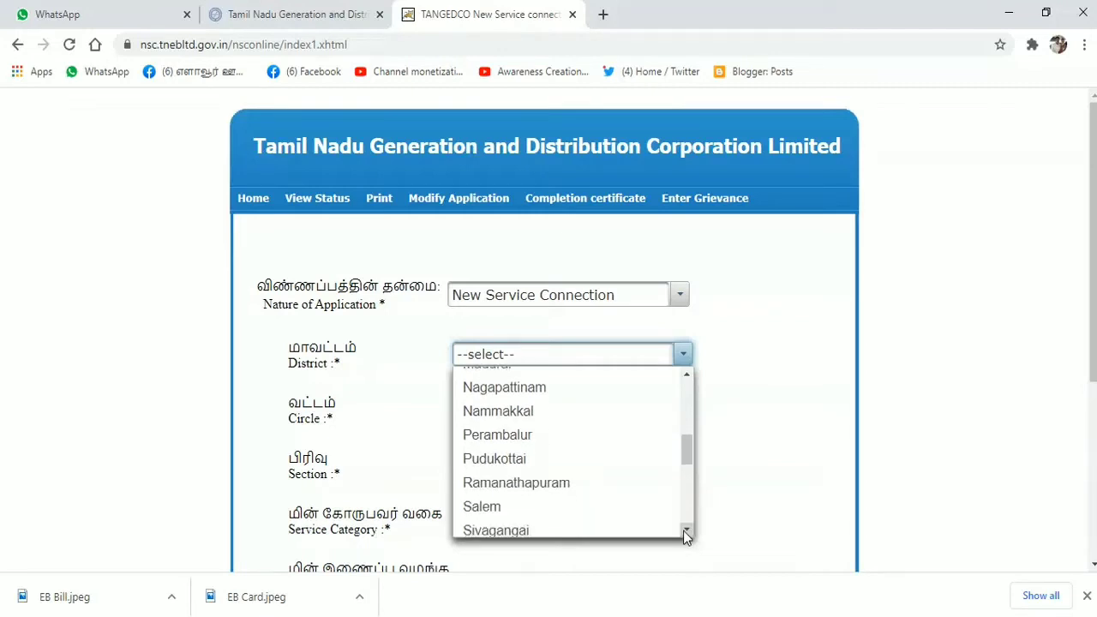
{"action": "left_click", "coordinate": [685, 531]}
{"action": "left_click", "coordinate": [685, 531]}
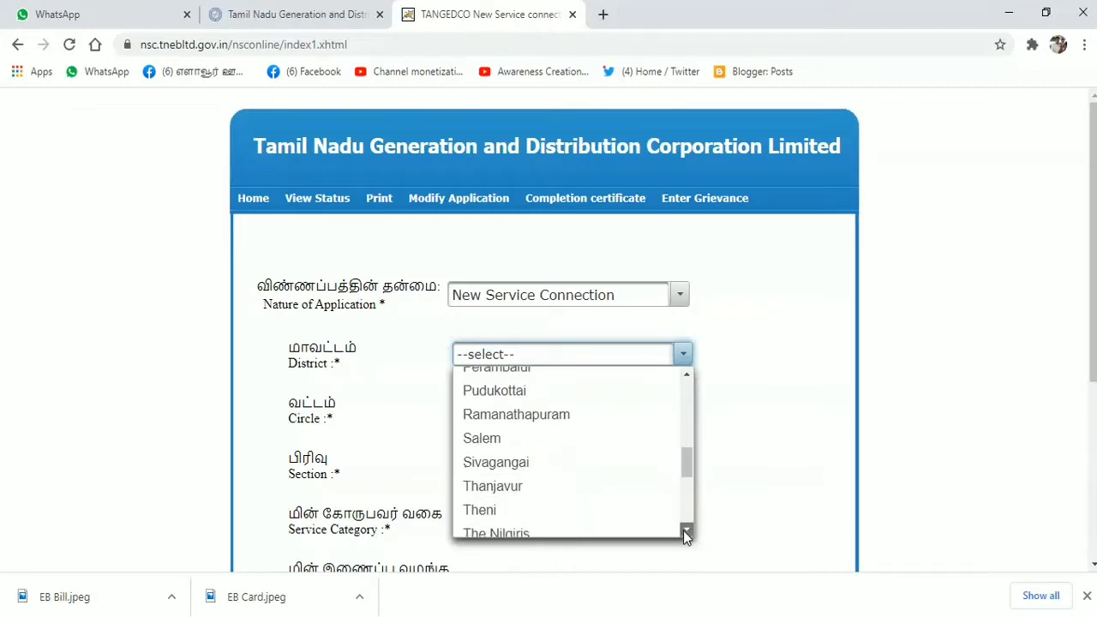
{"action": "left_click", "coordinate": [685, 530]}
{"action": "left_click", "coordinate": [685, 530]}
{"action": "left_click", "coordinate": [685, 530]}
{"action": "left_click", "coordinate": [685, 530]}
{"action": "left_click", "coordinate": [685, 531]}
{"action": "left_click", "coordinate": [685, 530]}
{"action": "left_click", "coordinate": [685, 530]}
{"action": "left_click", "coordinate": [686, 530]}
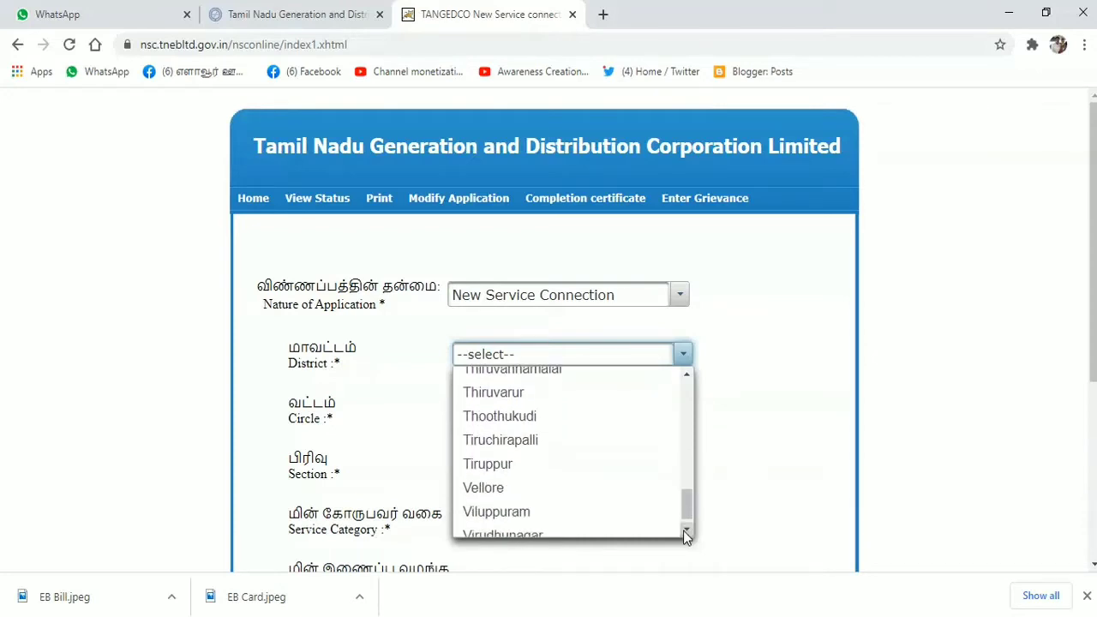
{"action": "left_click", "coordinate": [685, 531]}
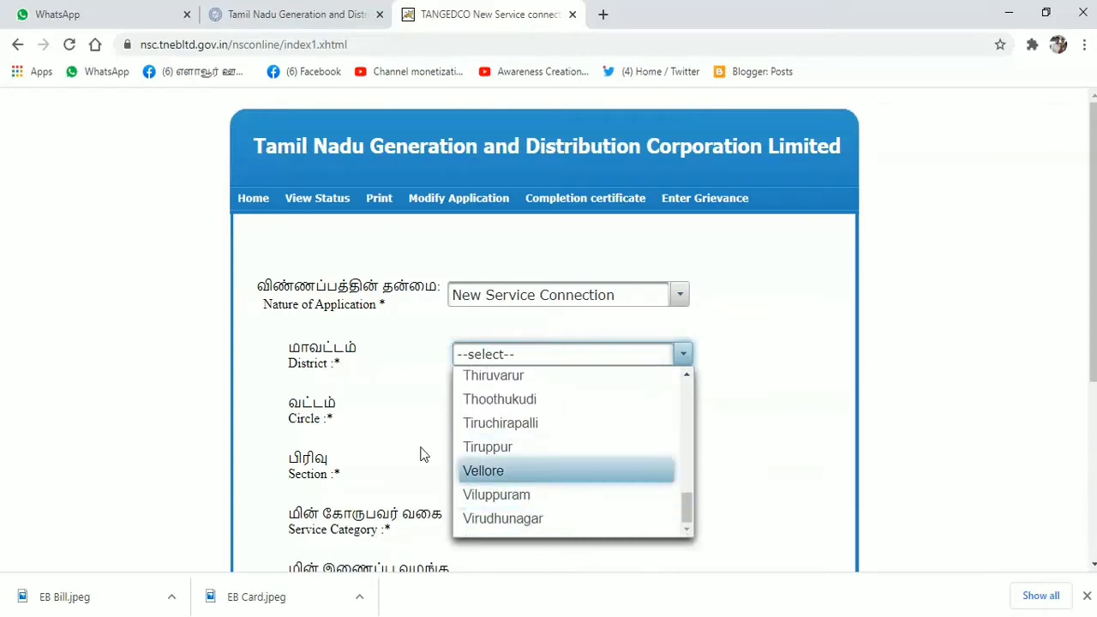
{"action": "left_click", "coordinate": [735, 355]}
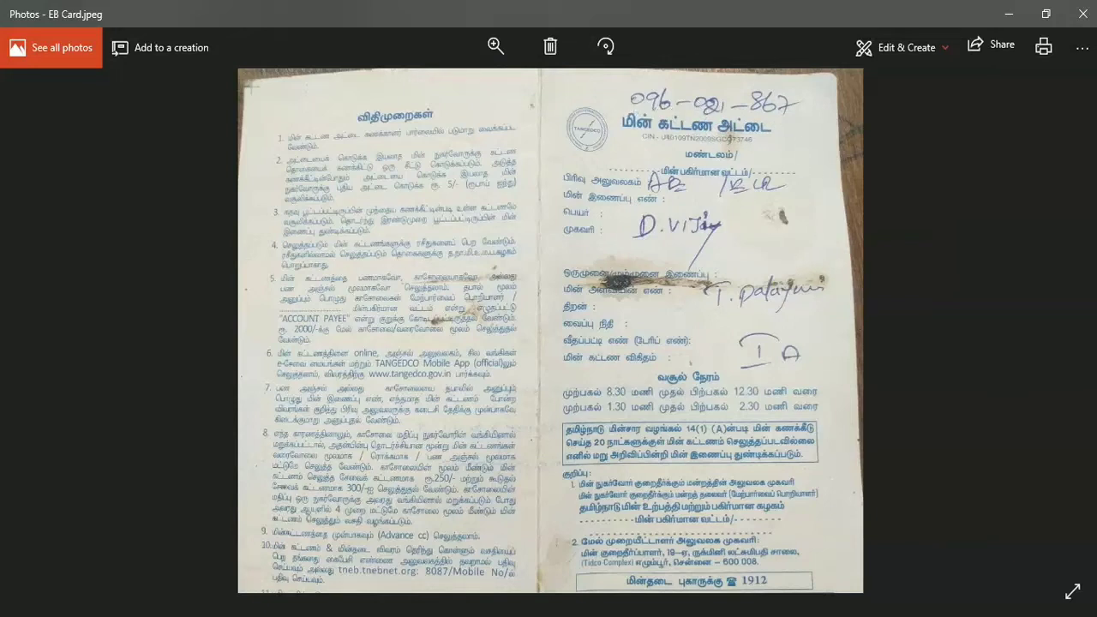
{"action": "key", "text": "alt+Tab"}
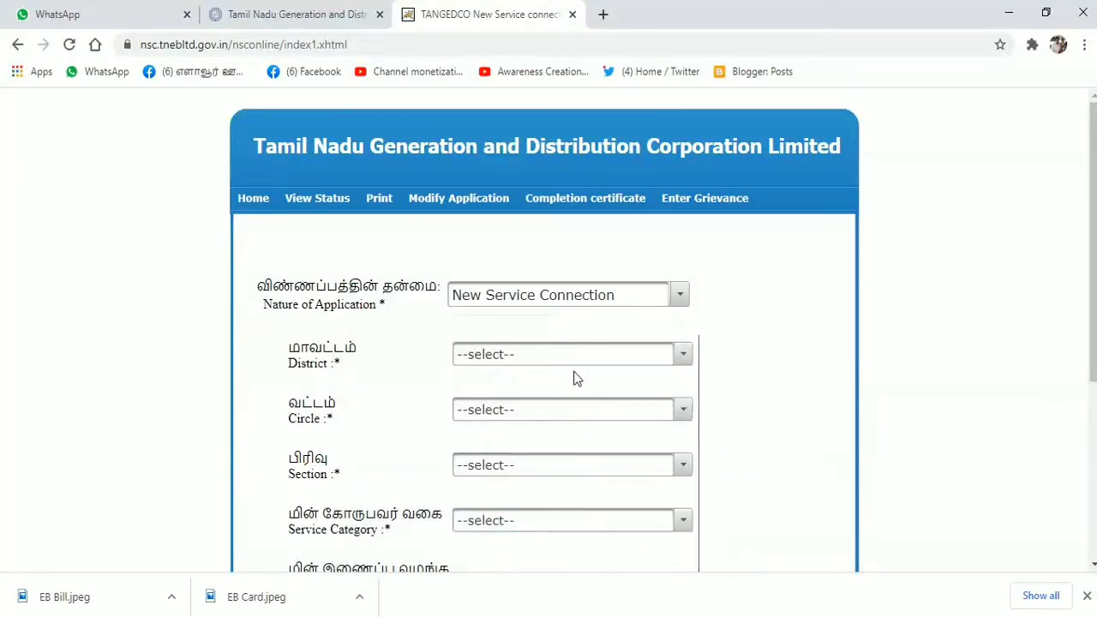
- Pick Chennai as District, Chennai/North as Circle and ELAVOOR--096 as Section
{"action": "left_click", "coordinate": [682, 357]}
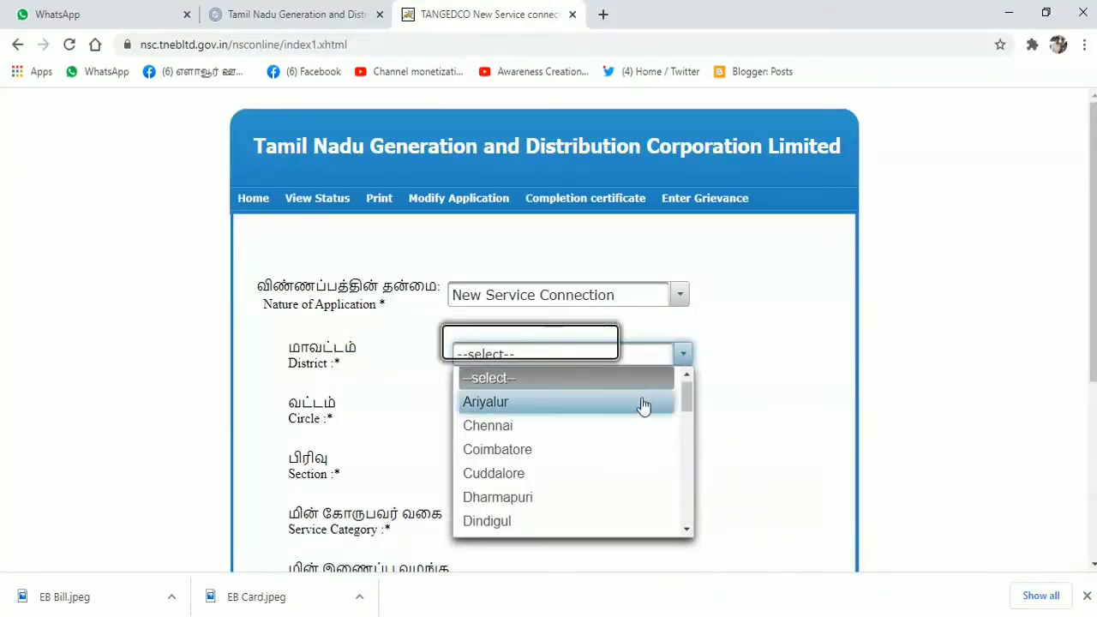
{"action": "left_click", "coordinate": [615, 428]}
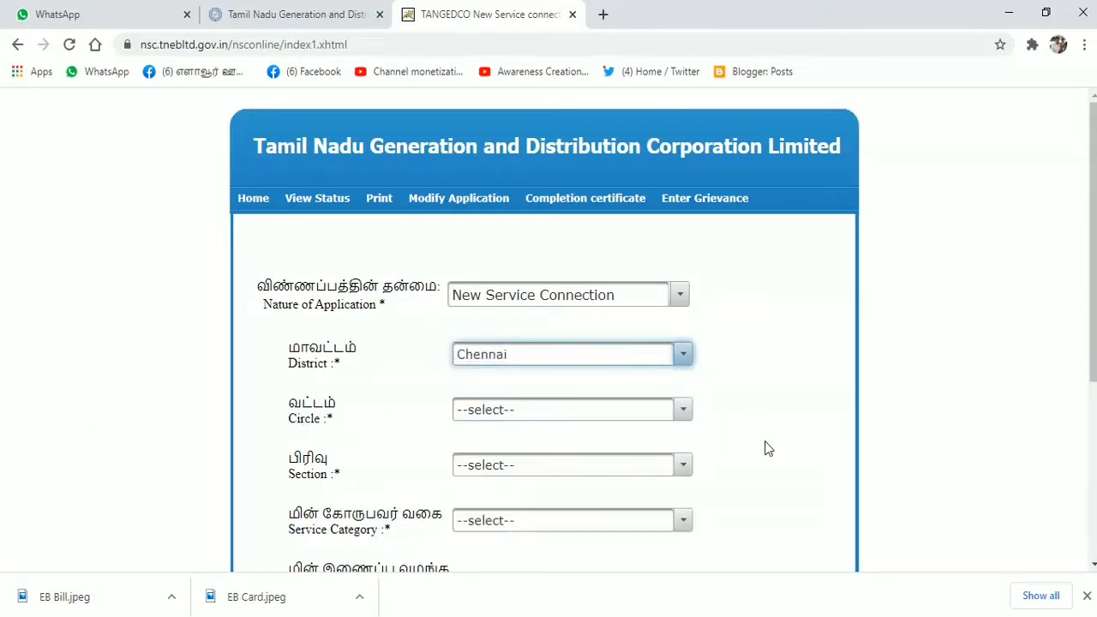
{"action": "left_click", "coordinate": [683, 411]}
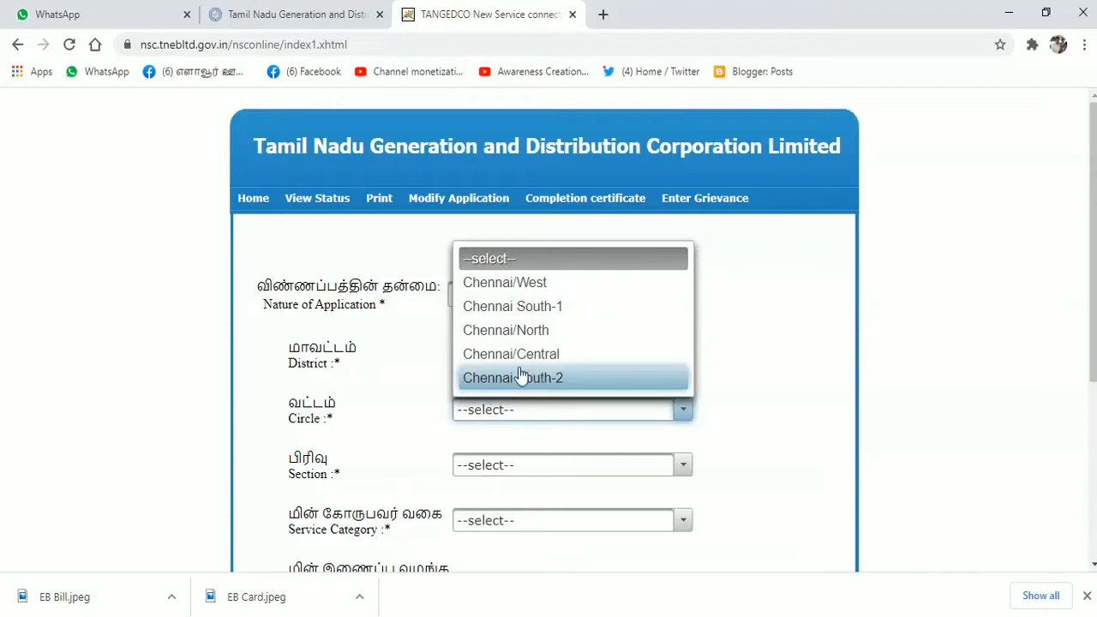
{"action": "left_click", "coordinate": [499, 334]}
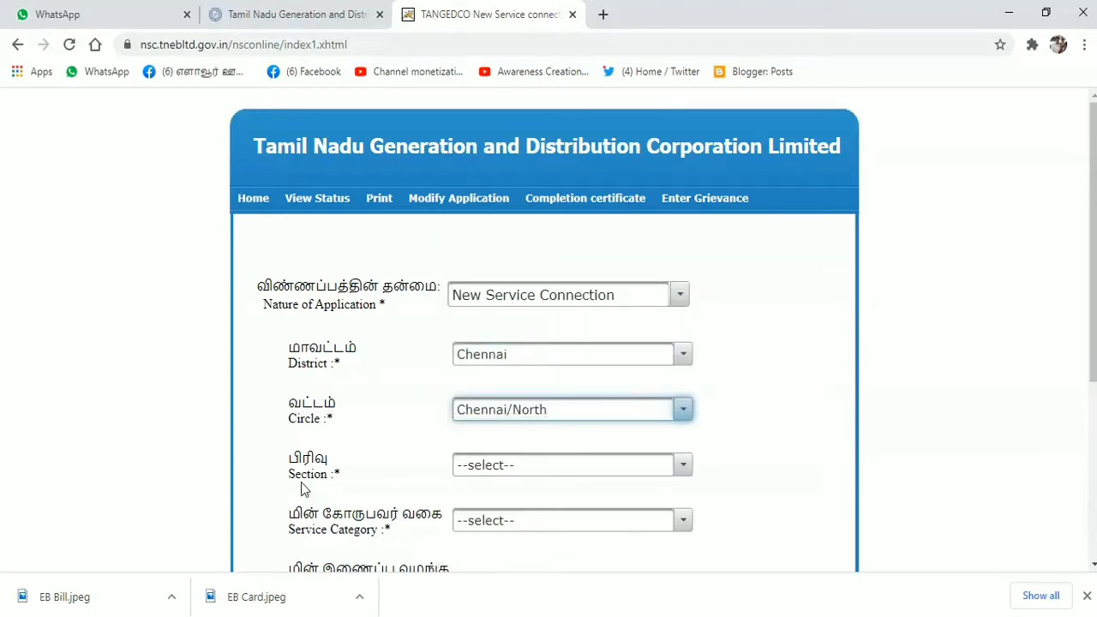
{"action": "left_click", "coordinate": [685, 471]}
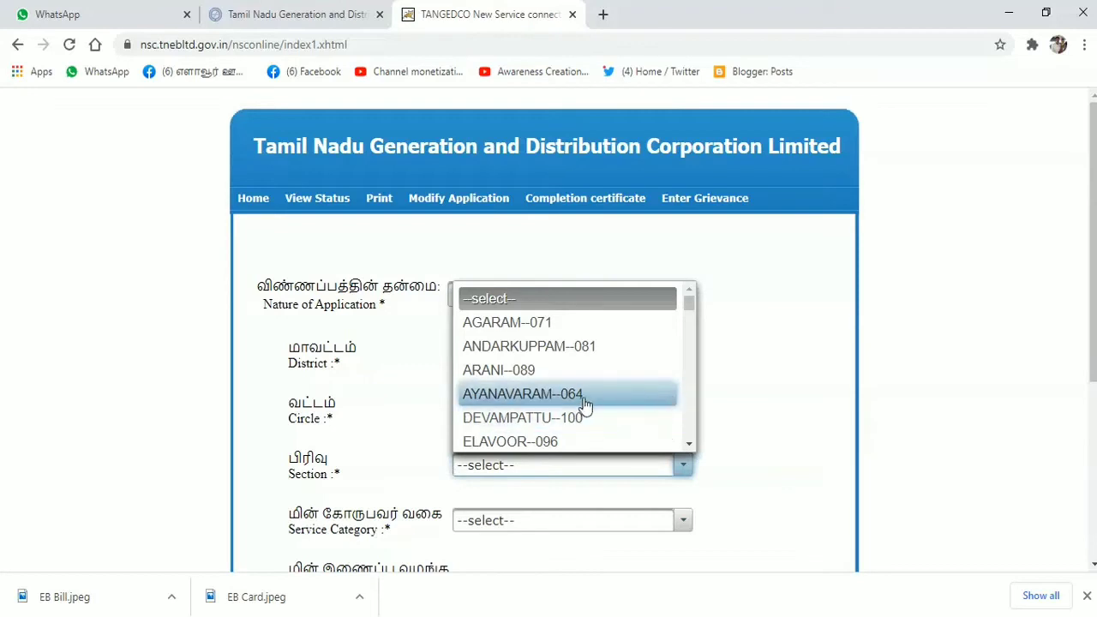
{"action": "left_click", "coordinate": [556, 443]}
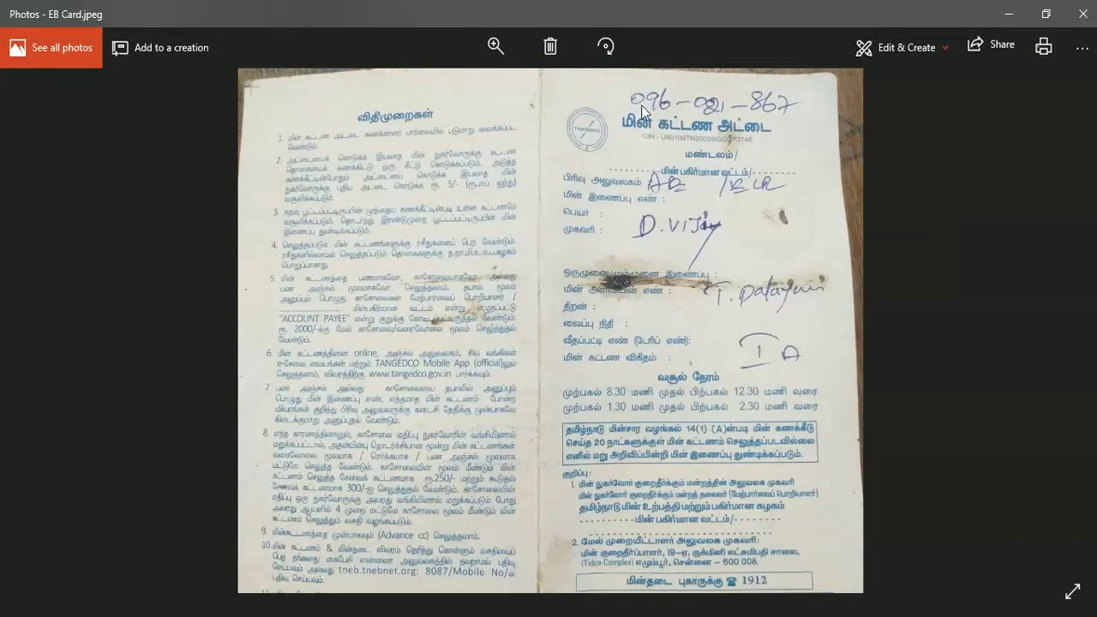
- Close the EB card photo, choose Owner ownership, answer YES to same address, and proceed
{"action": "left_click", "coordinate": [1082, 15]}
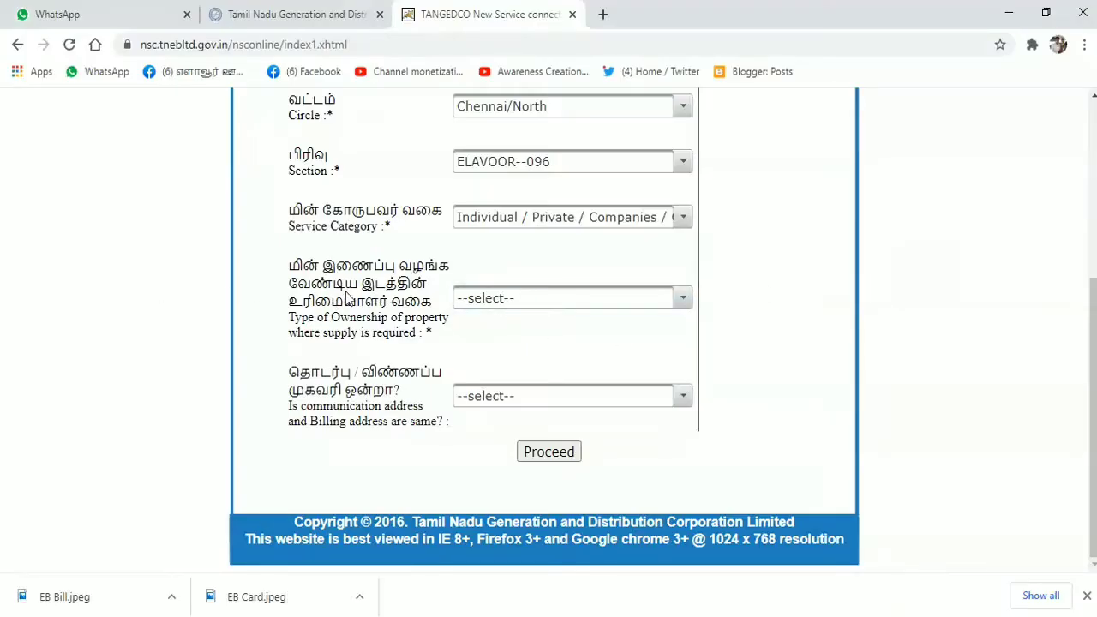
{"action": "left_click", "coordinate": [683, 299]}
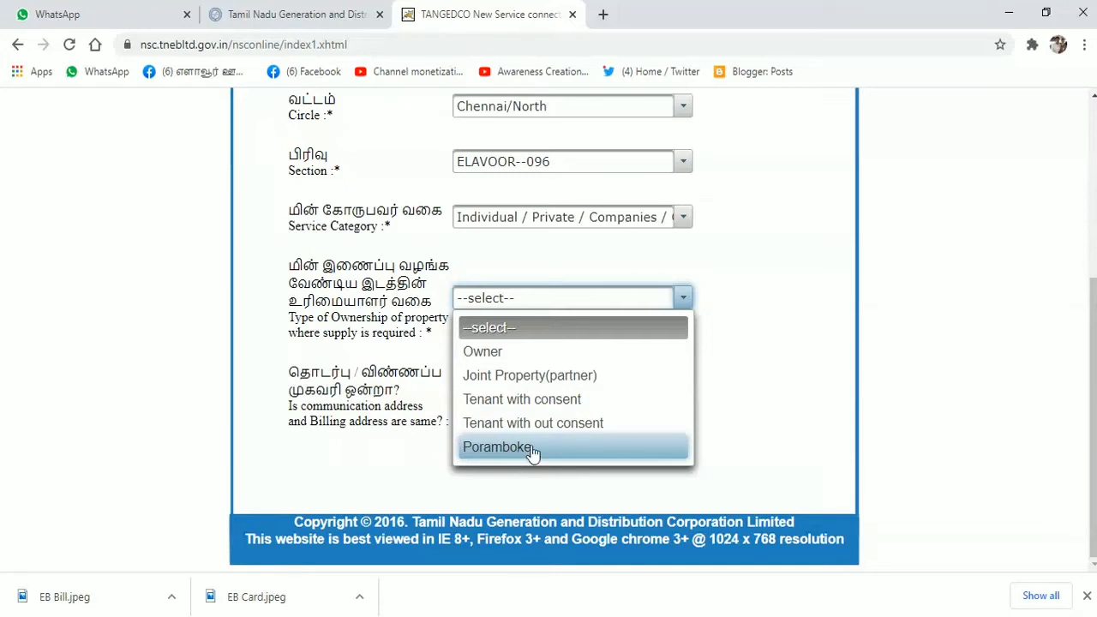
{"action": "left_click", "coordinate": [514, 363]}
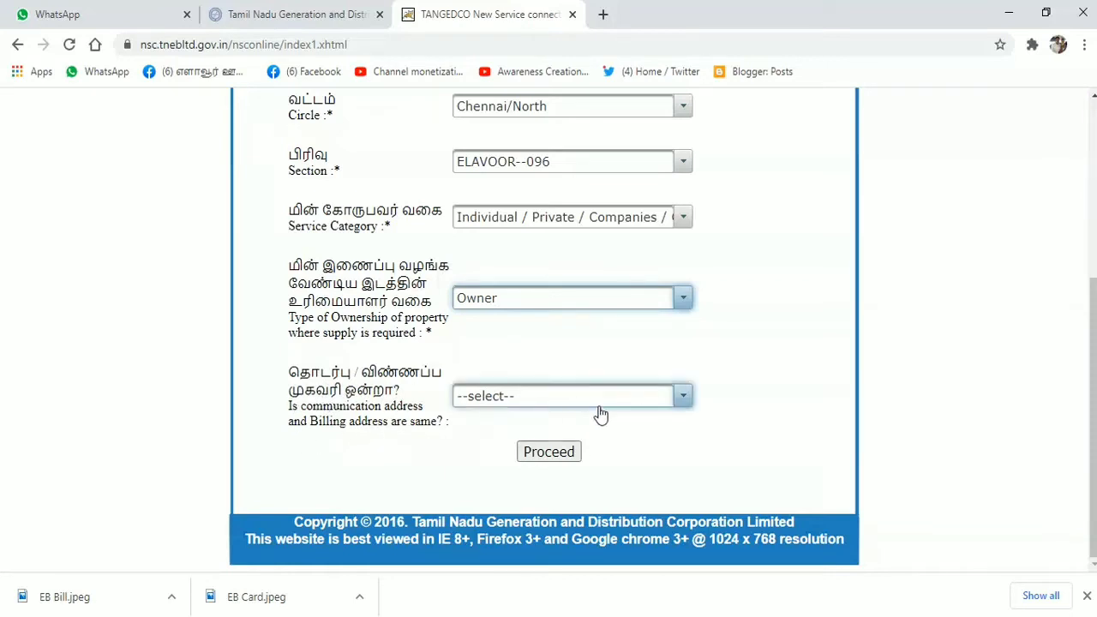
{"action": "left_click", "coordinate": [682, 396]}
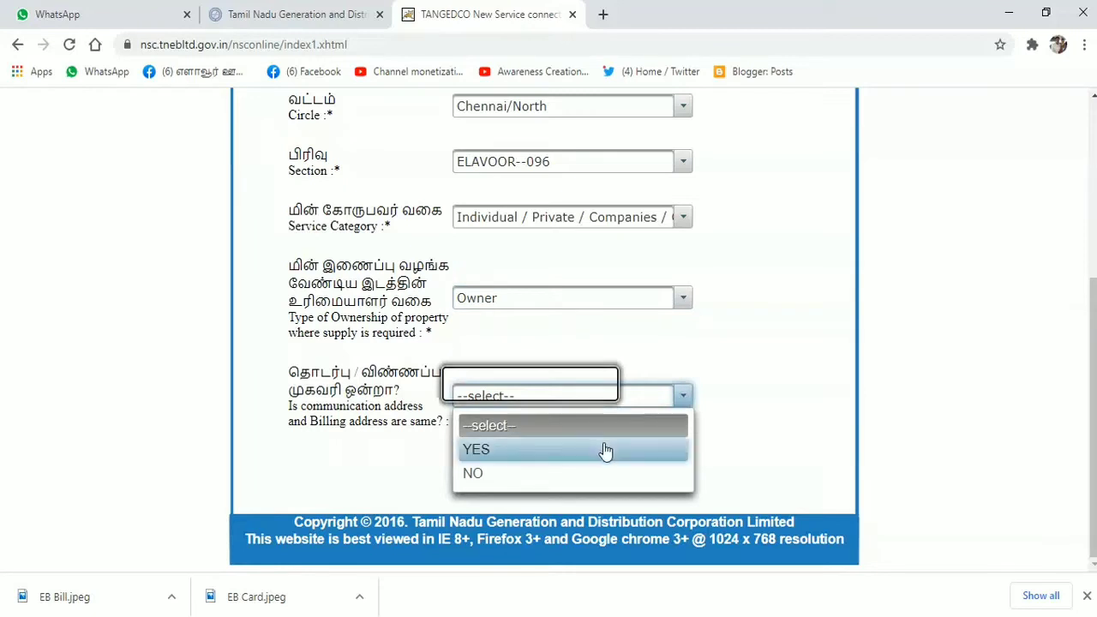
{"action": "left_click", "coordinate": [605, 449]}
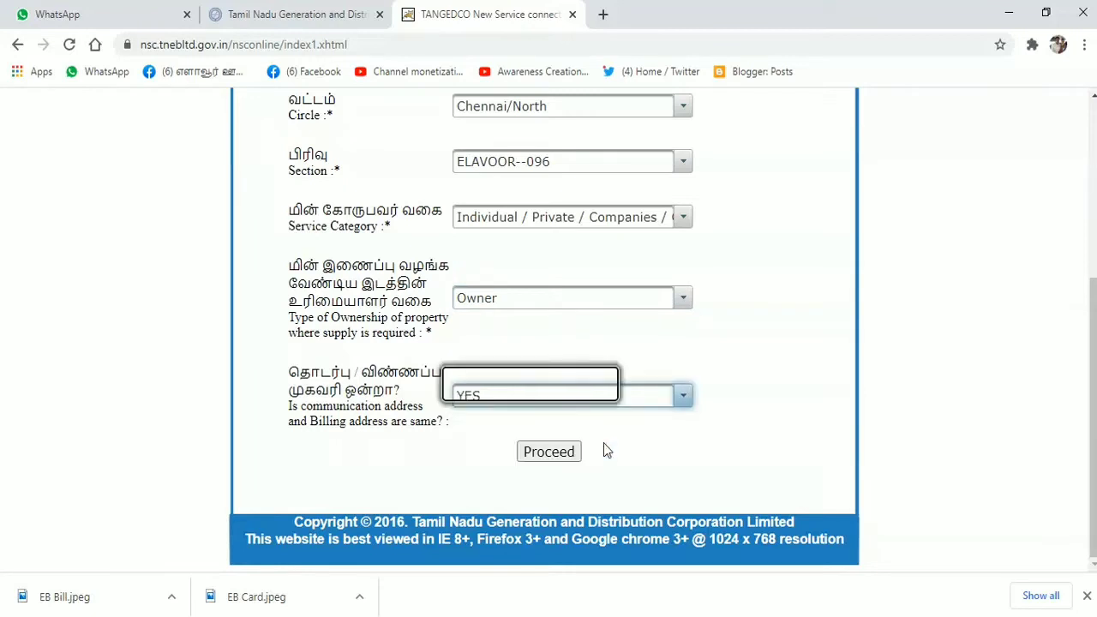
{"action": "left_click", "coordinate": [549, 459]}
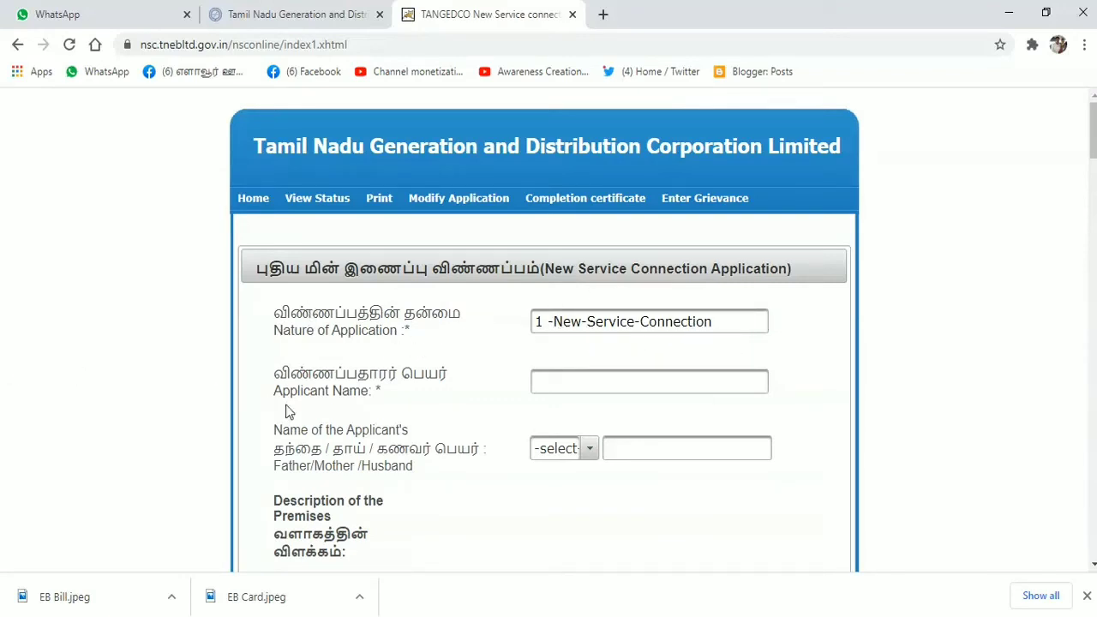
- Fill in the applicant's saved name, set the relation to S/o, and enter the father's name
{"action": "left_click", "coordinate": [592, 385]}
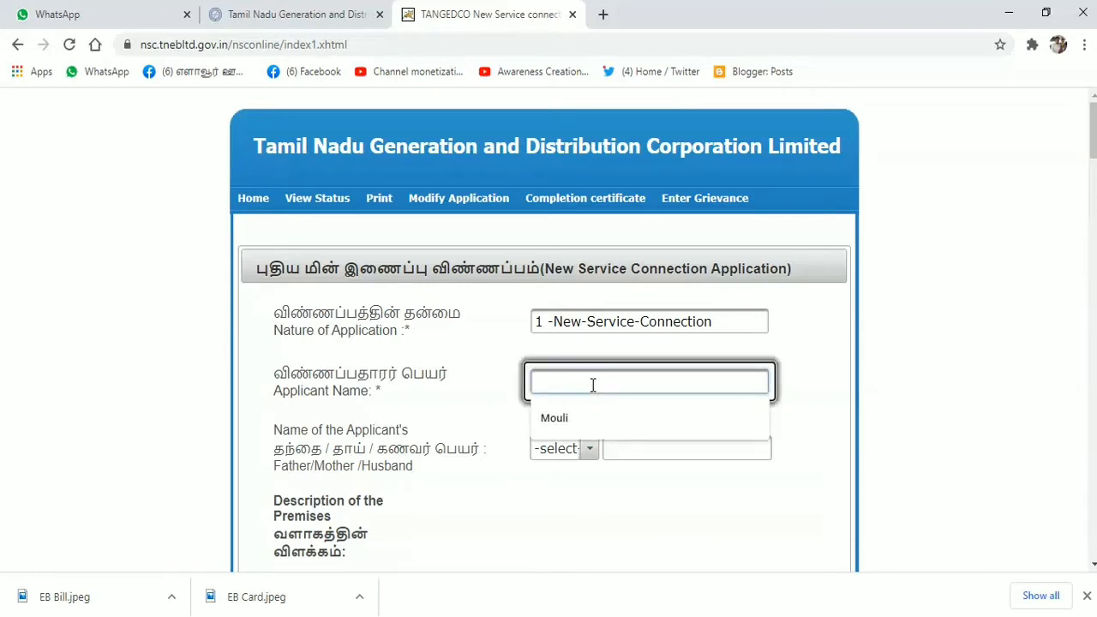
{"action": "left_click", "coordinate": [588, 418]}
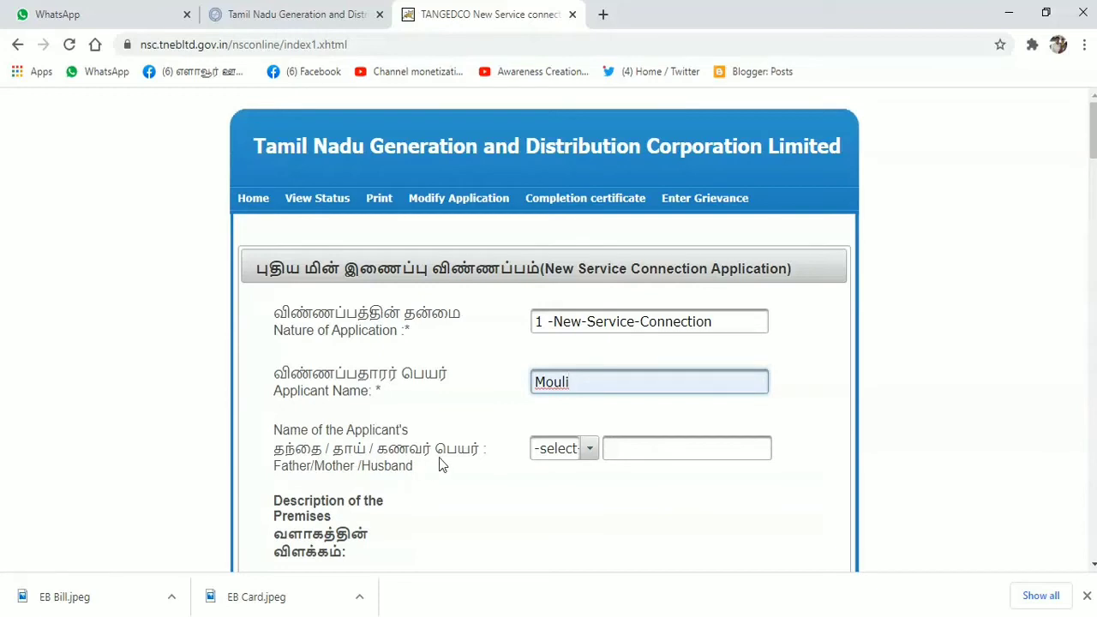
{"action": "left_click", "coordinate": [589, 450]}
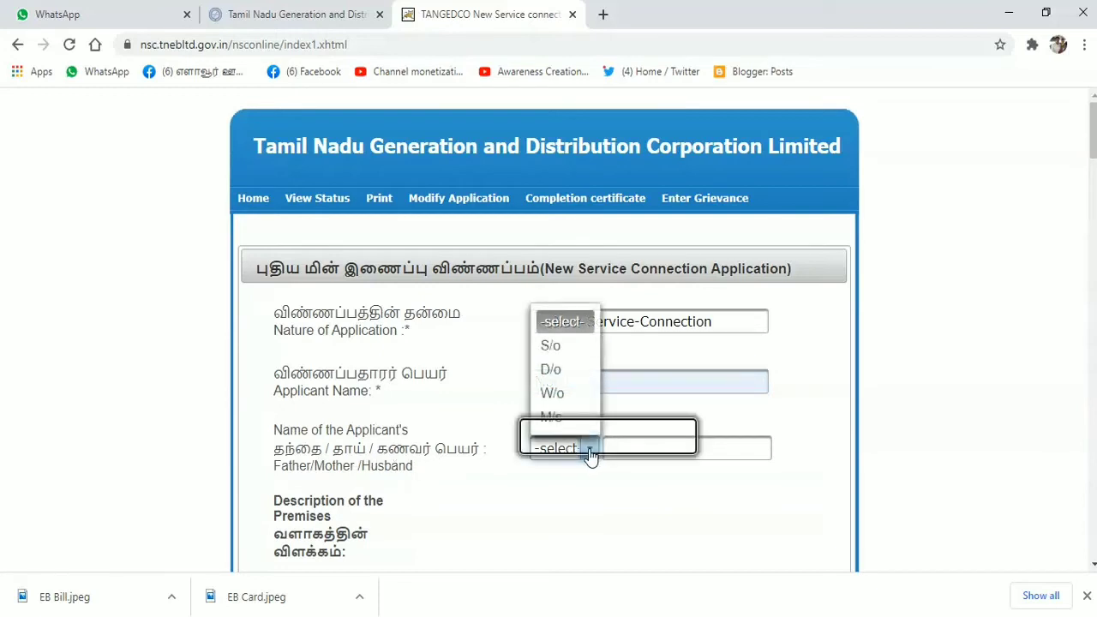
{"action": "left_click", "coordinate": [571, 356]}
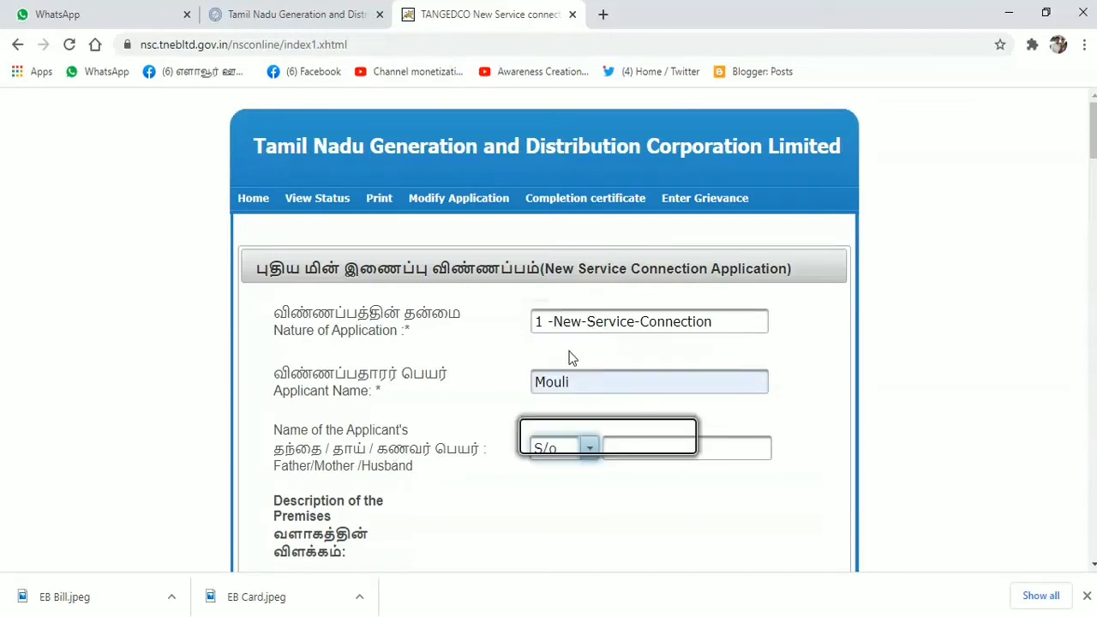
{"action": "left_click", "coordinate": [600, 384]}
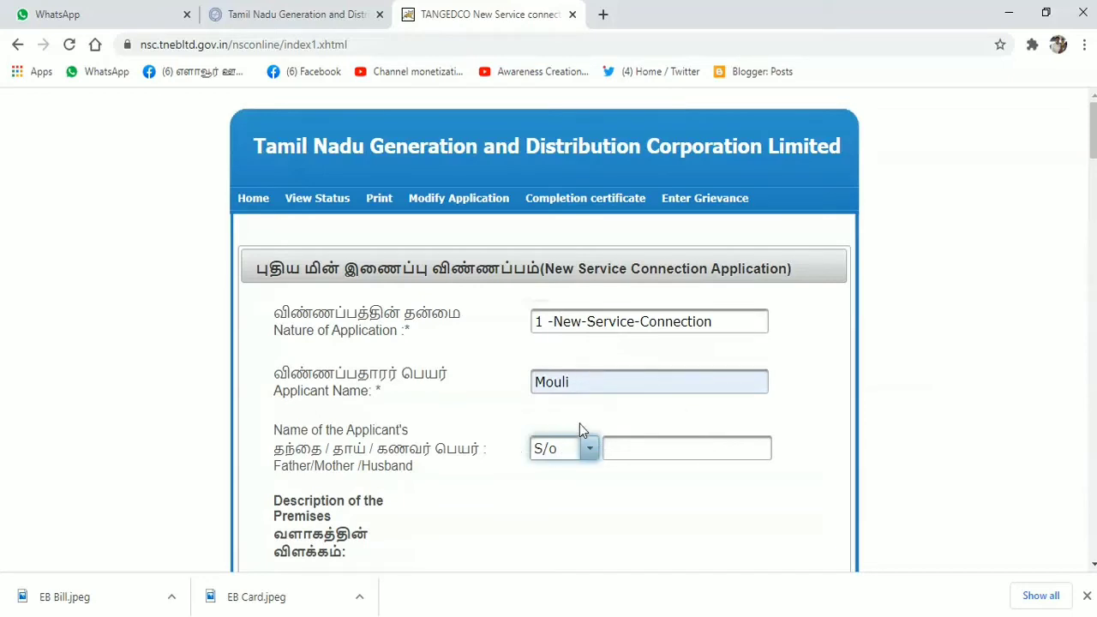
{"action": "left_click", "coordinate": [591, 450]}
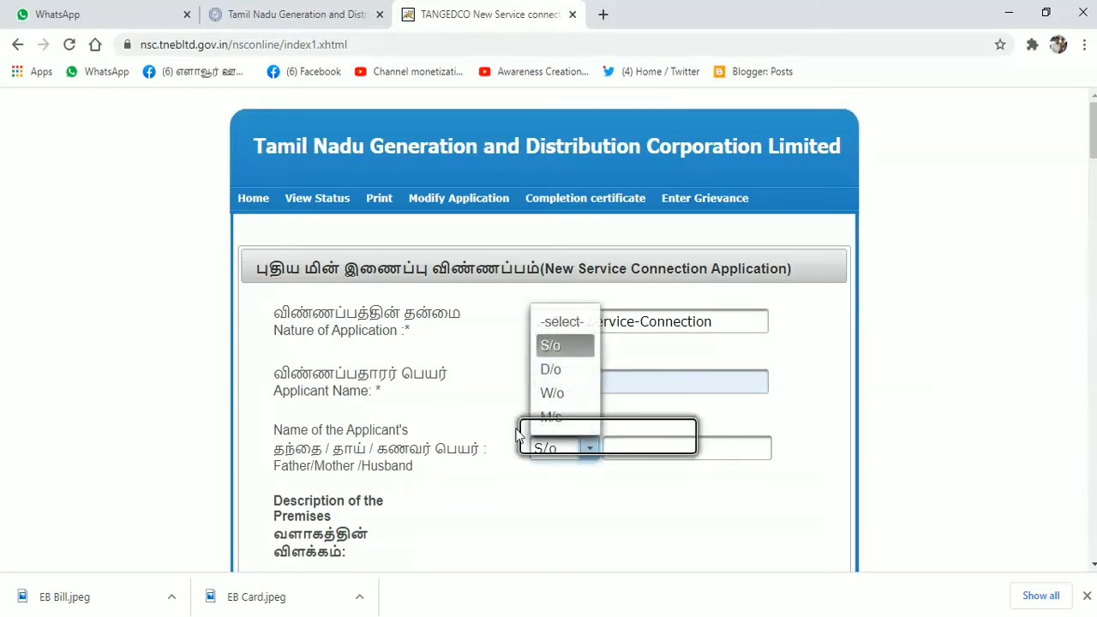
{"action": "left_click", "coordinate": [769, 420]}
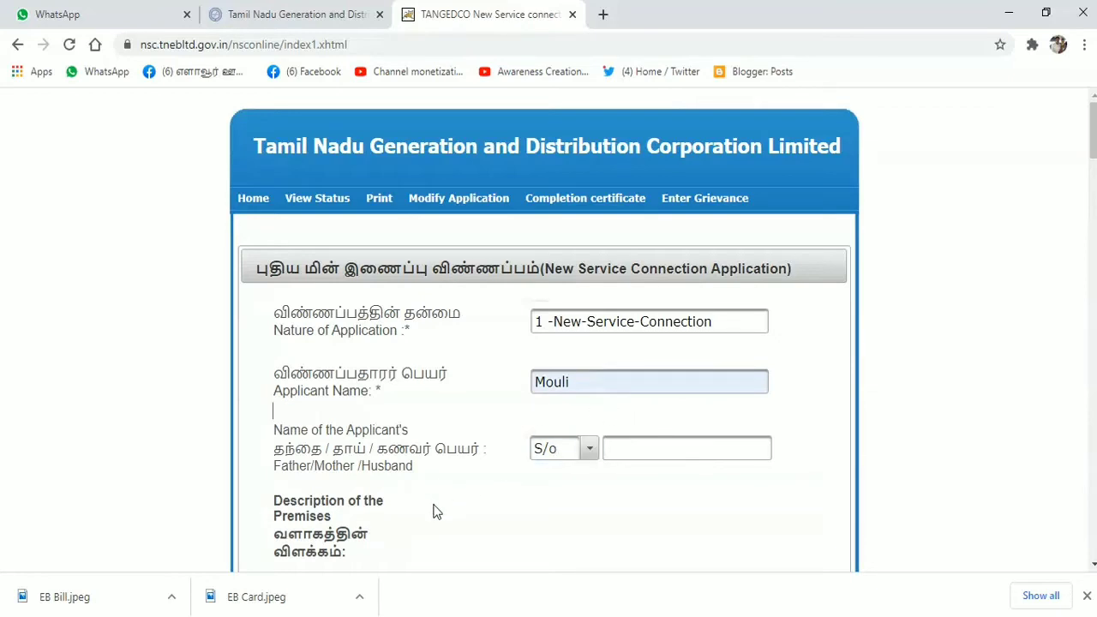
{"action": "left_click", "coordinate": [654, 447]}
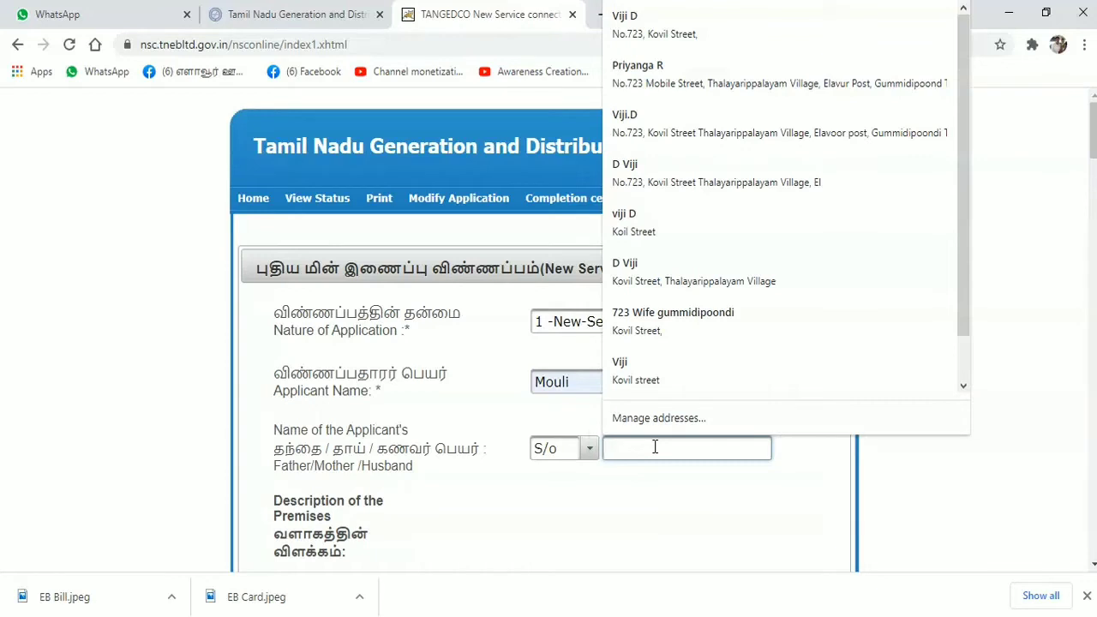
{"action": "type", "text": "G"}
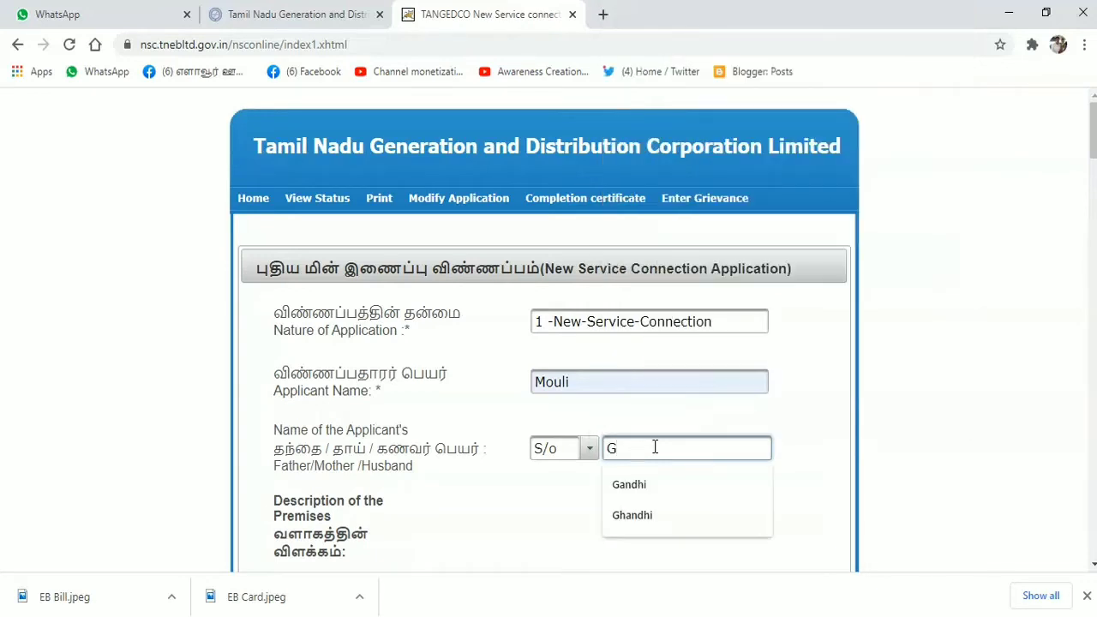
{"action": "type", "text": "andhi"}
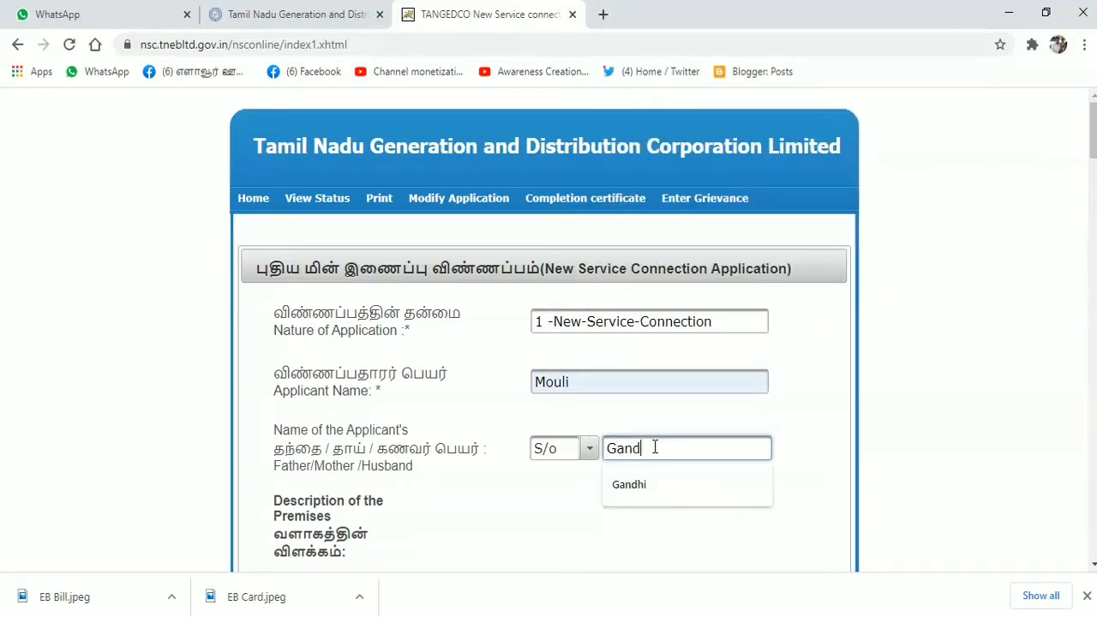
{"action": "left_click", "coordinate": [472, 509]}
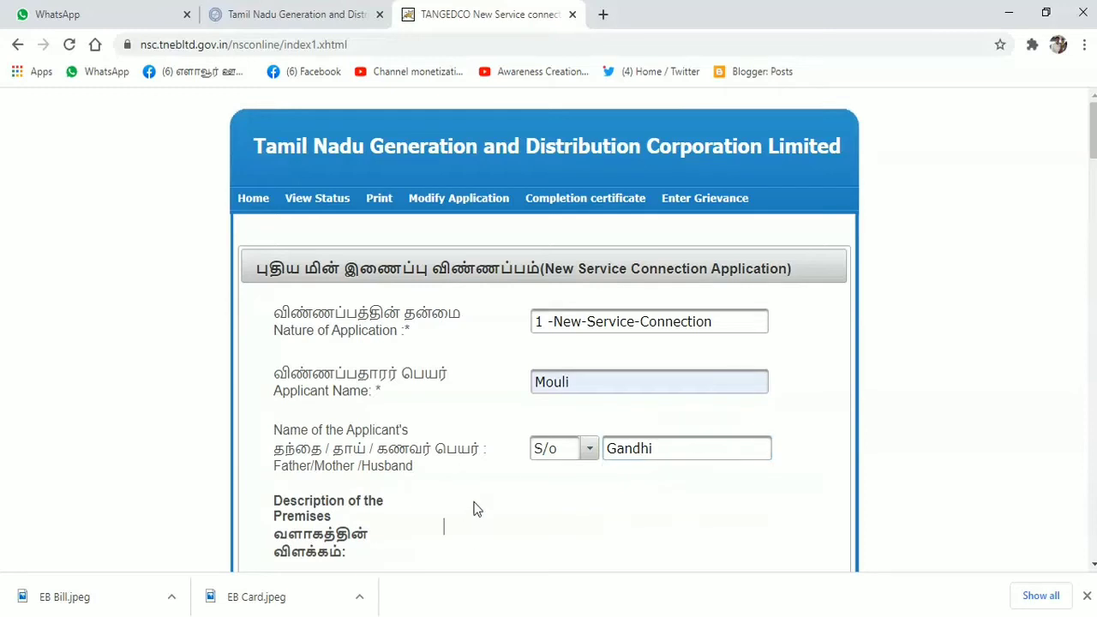
- Enter the premises door number, street and town/village, using the autocomplete suggestions
{"action": "scroll", "coordinate": [472, 509], "scroll_direction": "down", "scroll_amount": 3}
{"action": "left_click", "coordinate": [515, 343]}
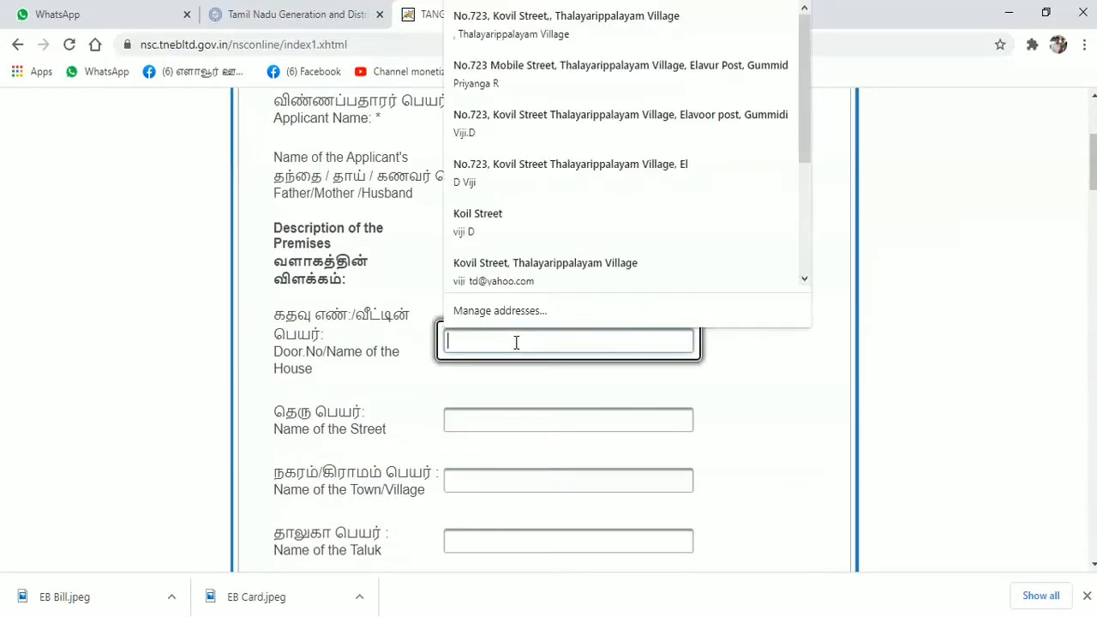
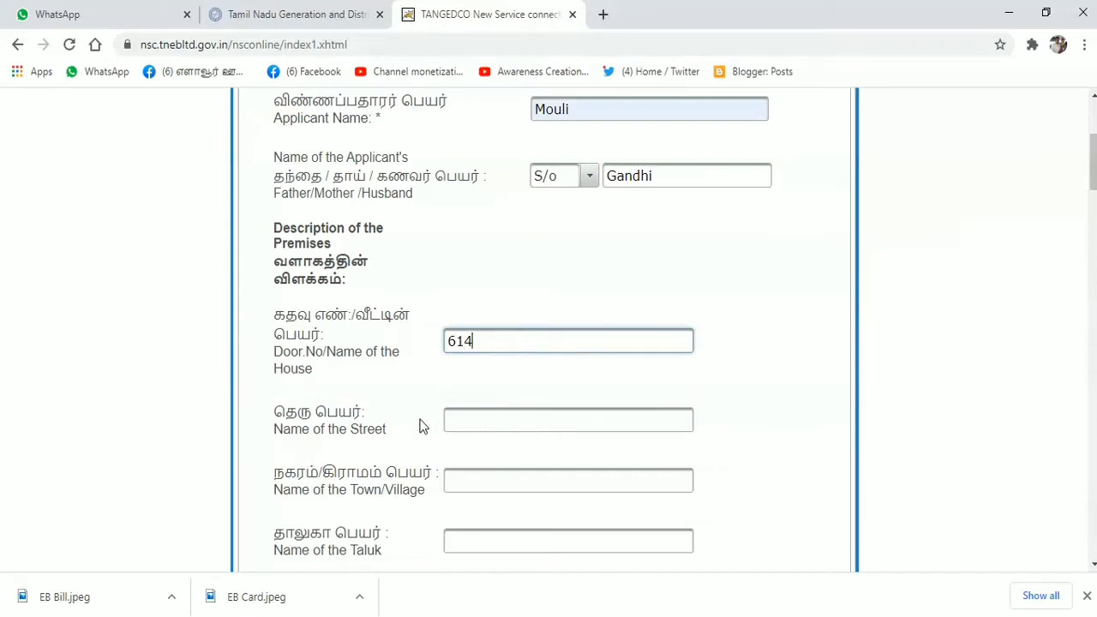
{"action": "left_click", "coordinate": [470, 418]}
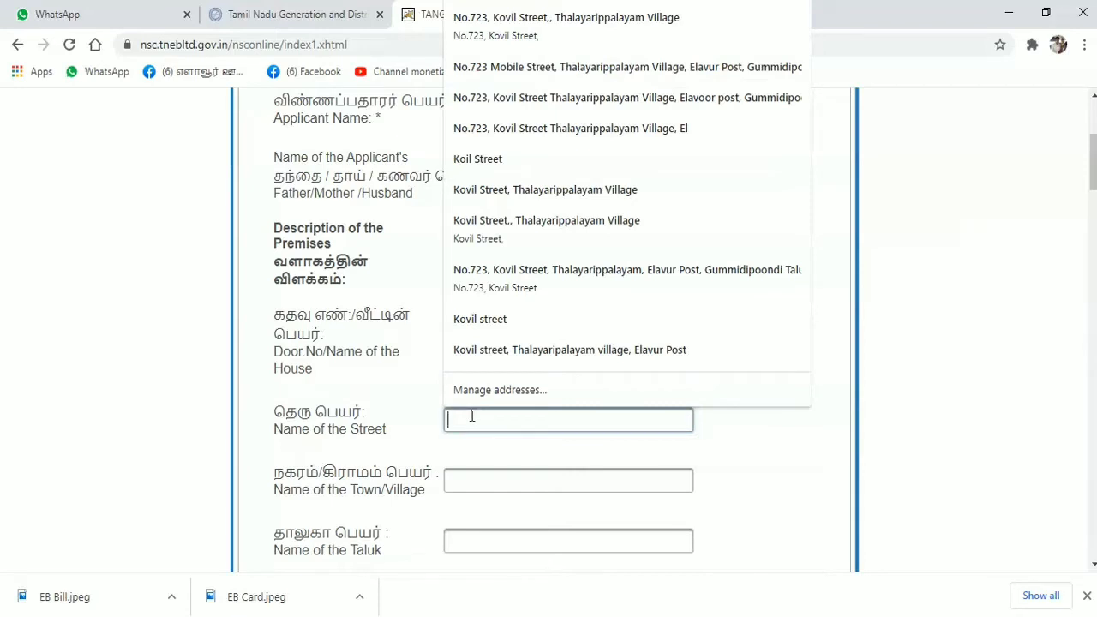
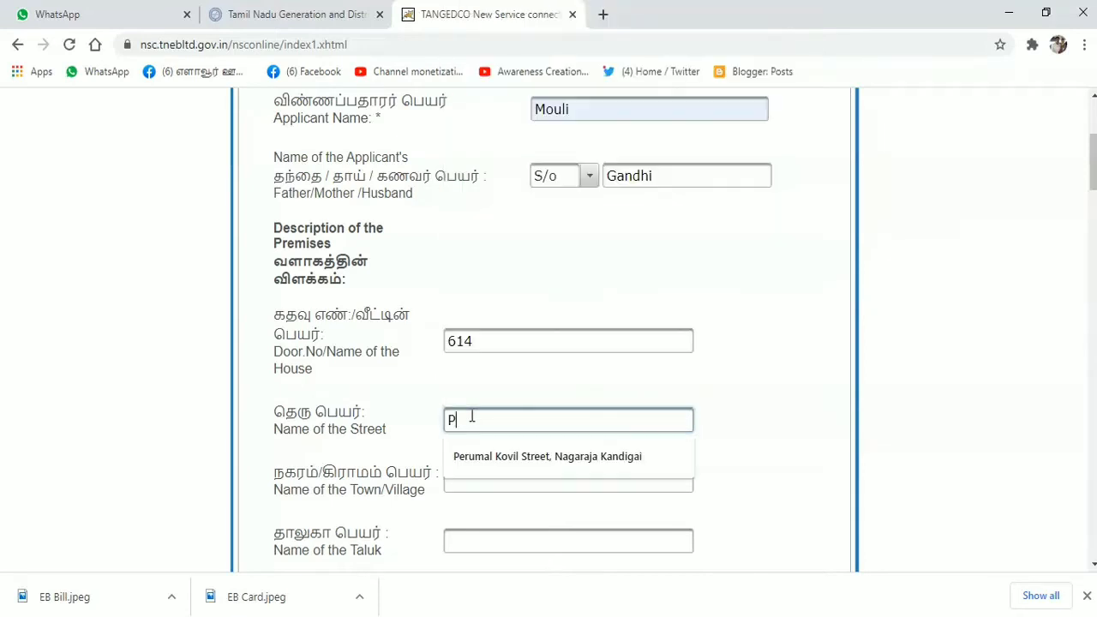
{"action": "left_click", "coordinate": [509, 456]}
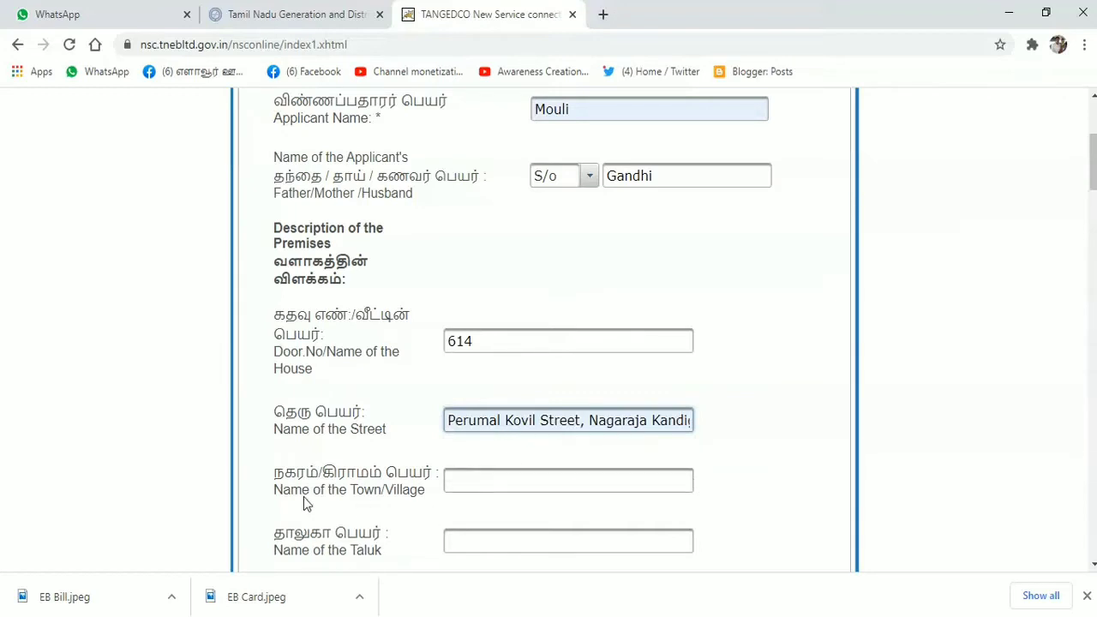
{"action": "left_click", "coordinate": [454, 484]}
{"action": "left_click", "coordinate": [456, 482]}
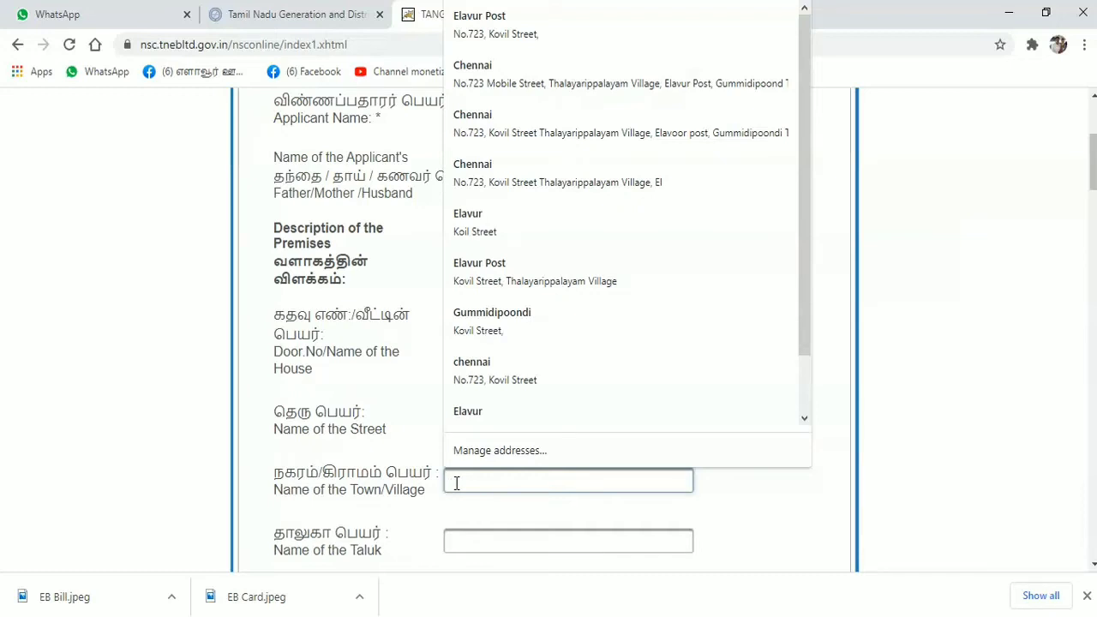
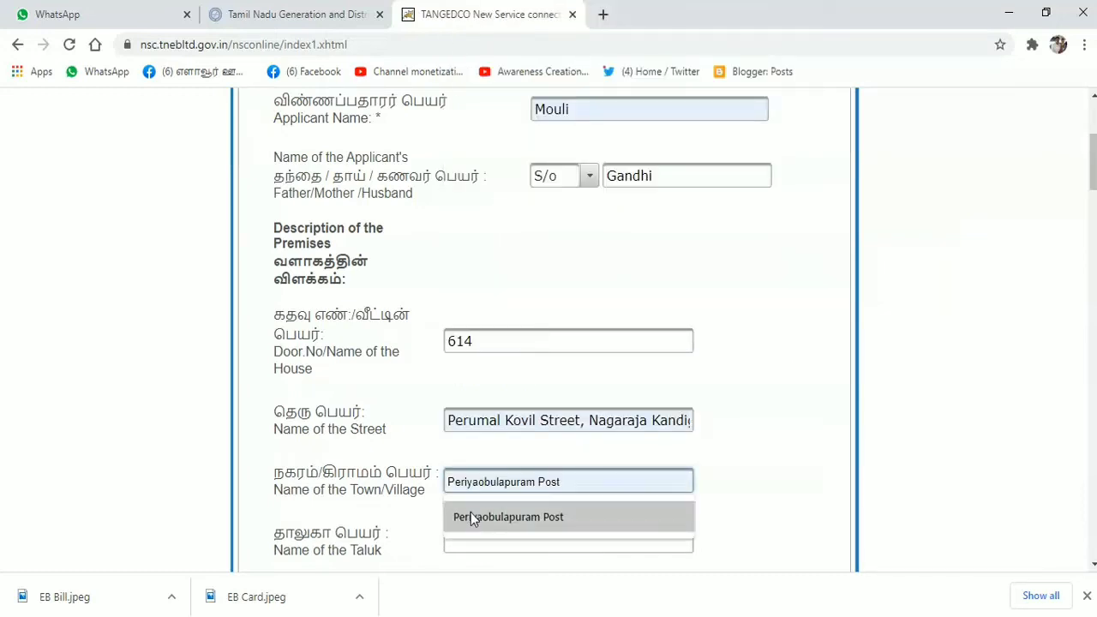
{"action": "left_click", "coordinate": [471, 515]}
- Enter Gummidipoondi as the taluk and leave the e-mail address blank
{"action": "scroll", "coordinate": [517, 534], "scroll_direction": "down", "scroll_amount": 5}
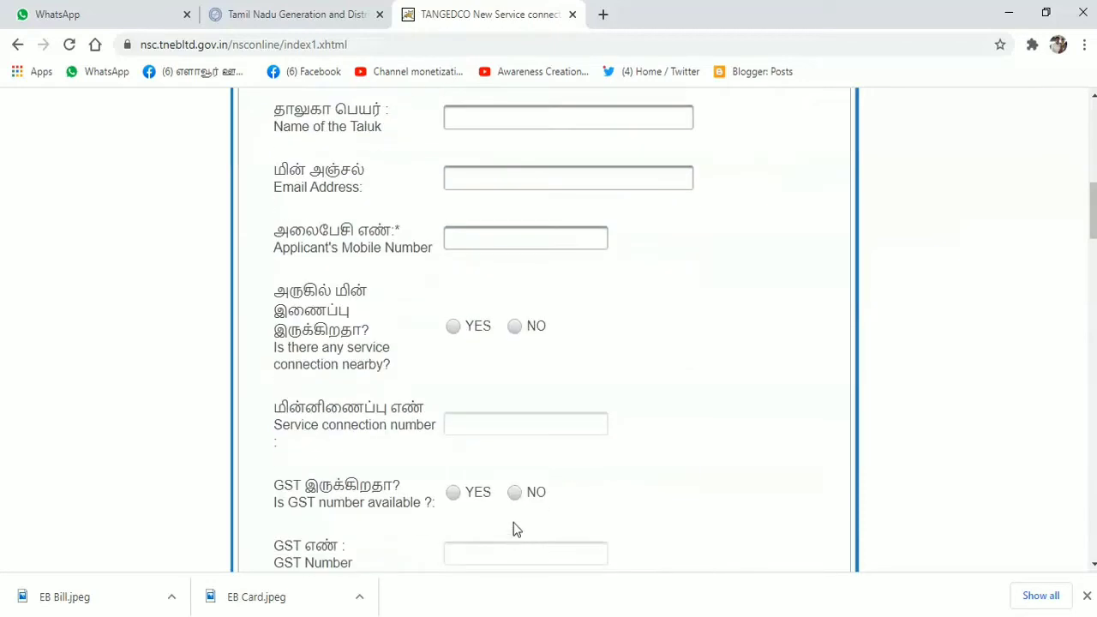
{"action": "left_click", "coordinate": [467, 114]}
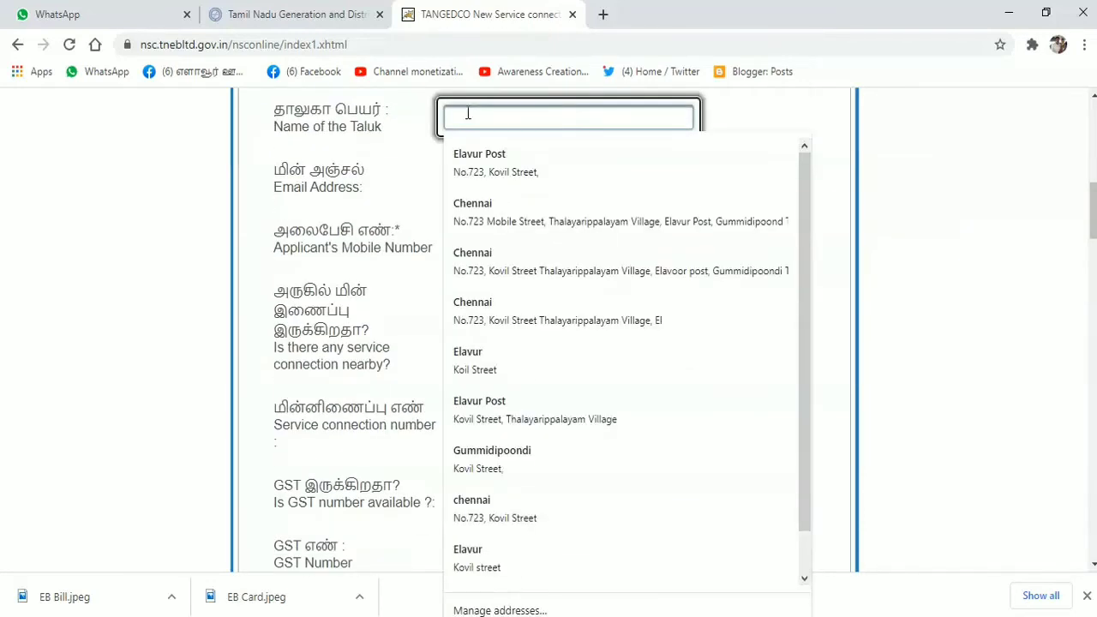
{"action": "type", "text": "Gummidipoondi"}
{"action": "left_click", "coordinate": [741, 119]}
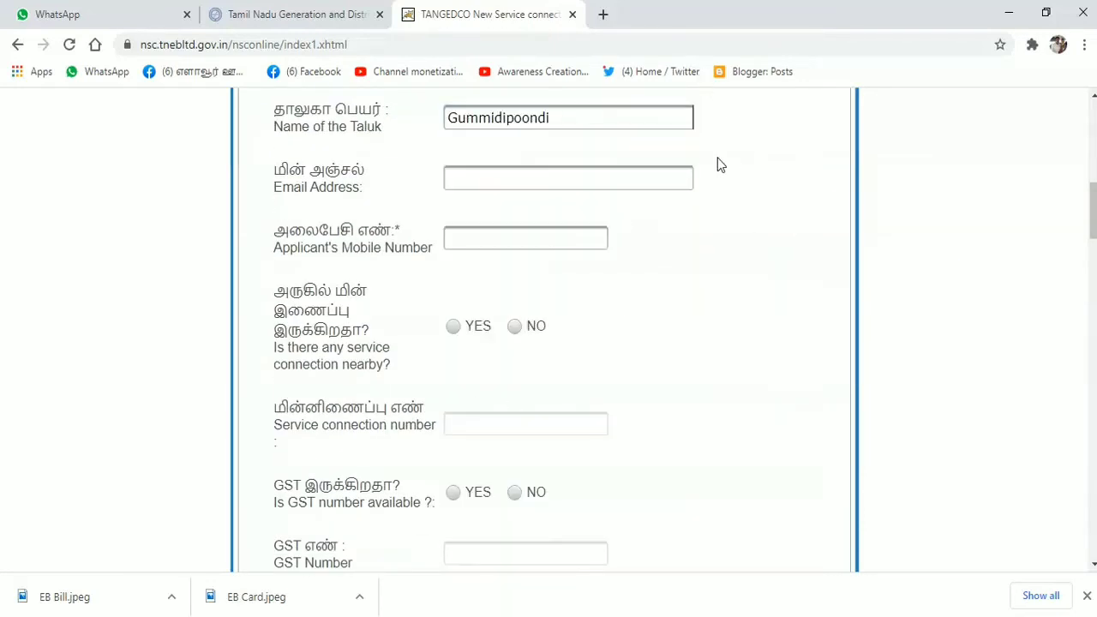
{"action": "left_click", "coordinate": [506, 179]}
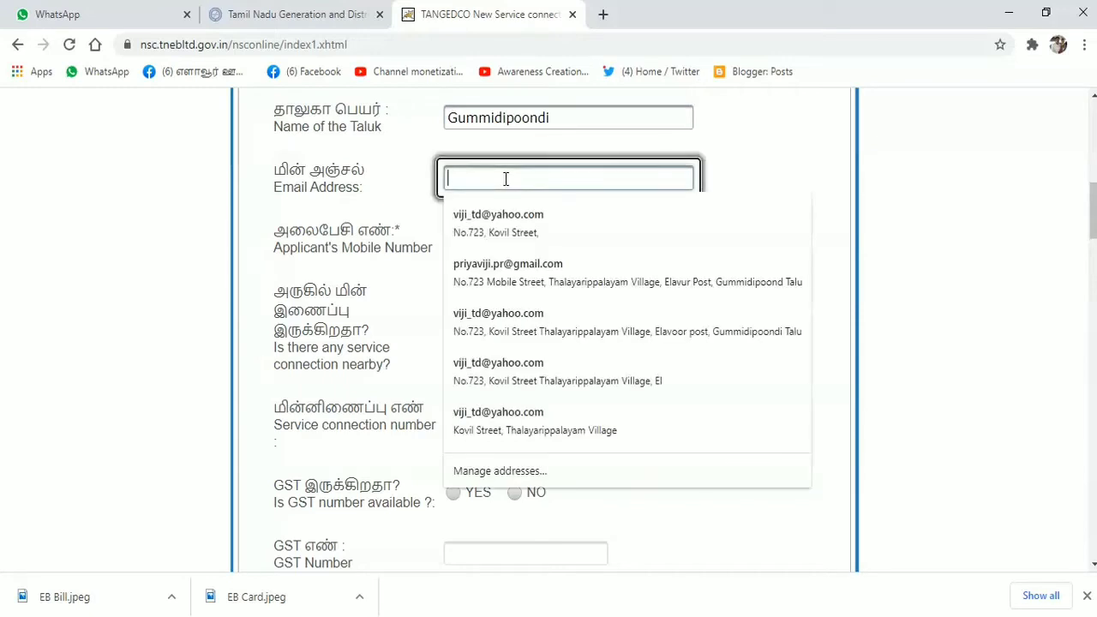
{"action": "left_click", "coordinate": [771, 176]}
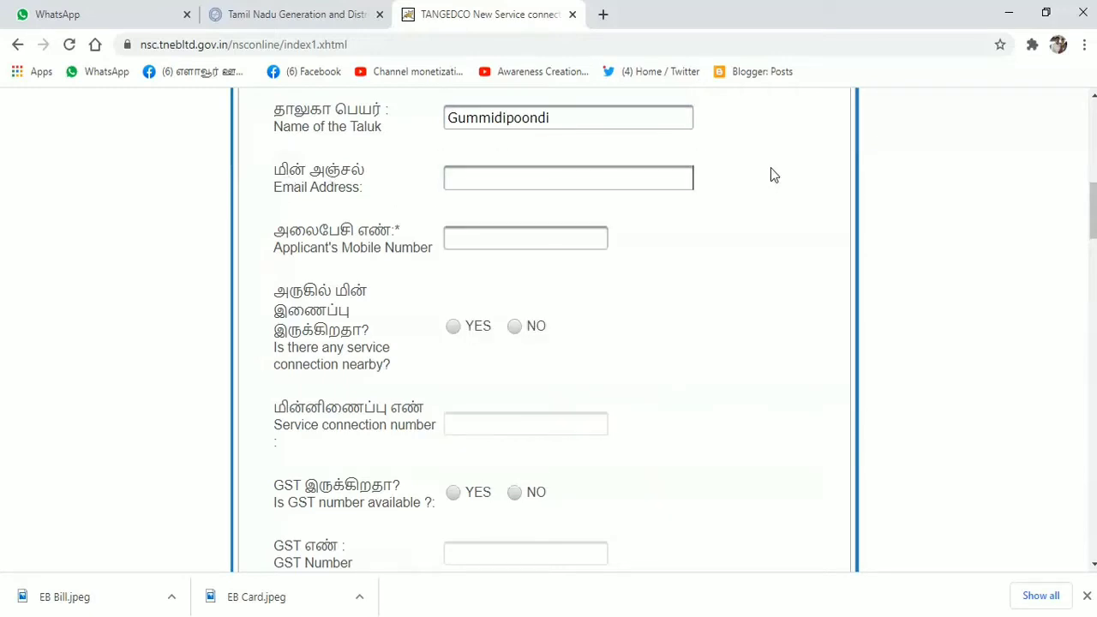
{"action": "left_click", "coordinate": [508, 239]}
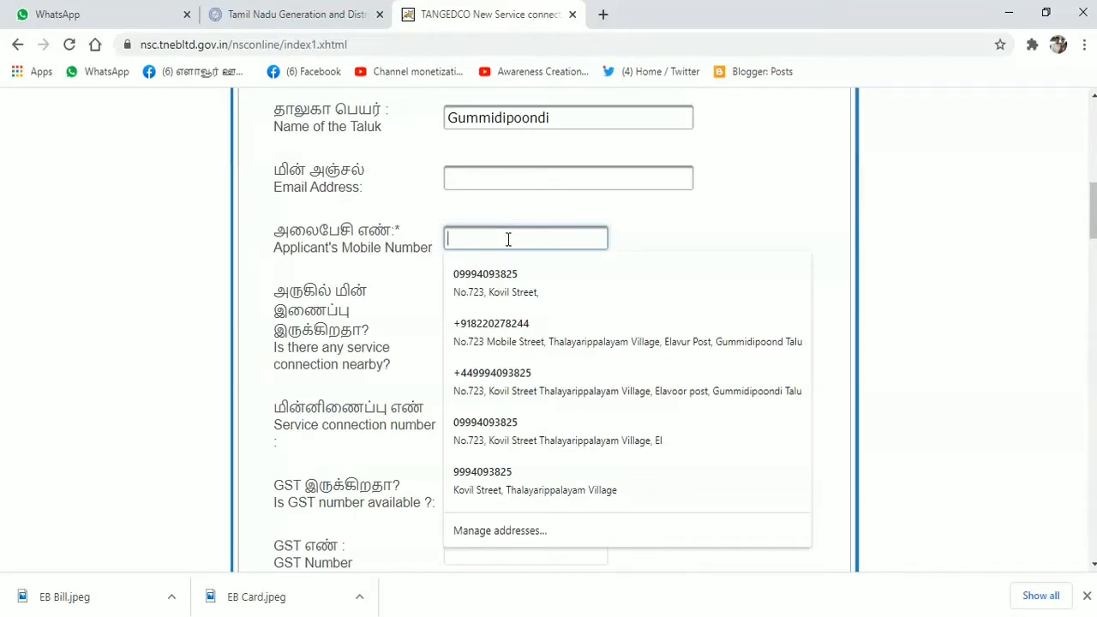
- Fill in the suggested mobile number and mark that a service connection exists nearby
{"action": "type", "text": "9"}
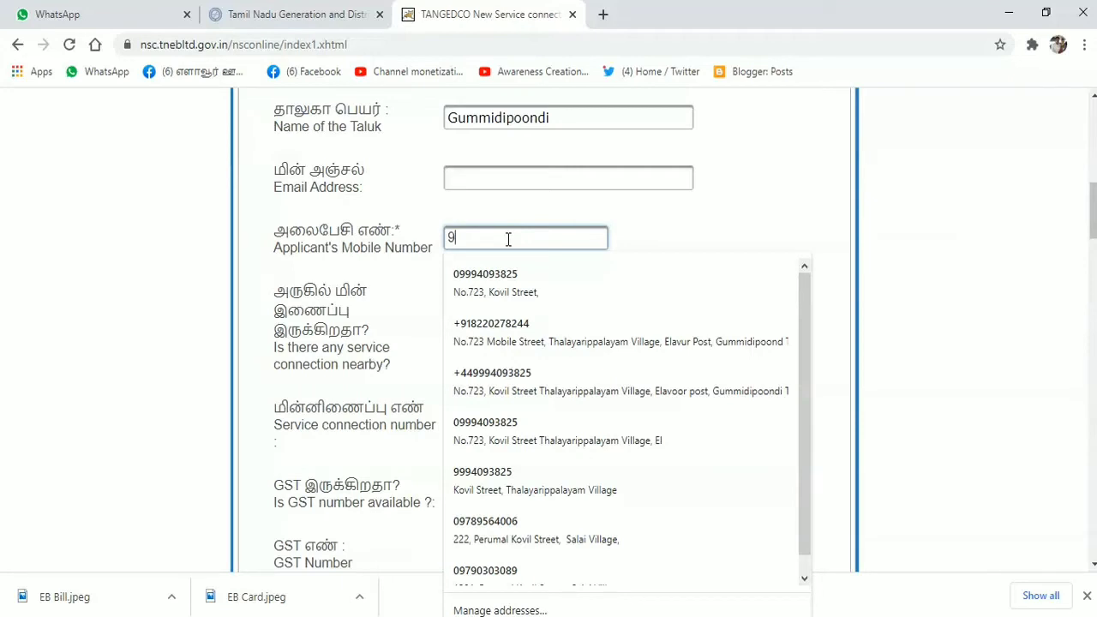
{"action": "type", "text": "6"}
{"action": "left_click", "coordinate": [514, 271]}
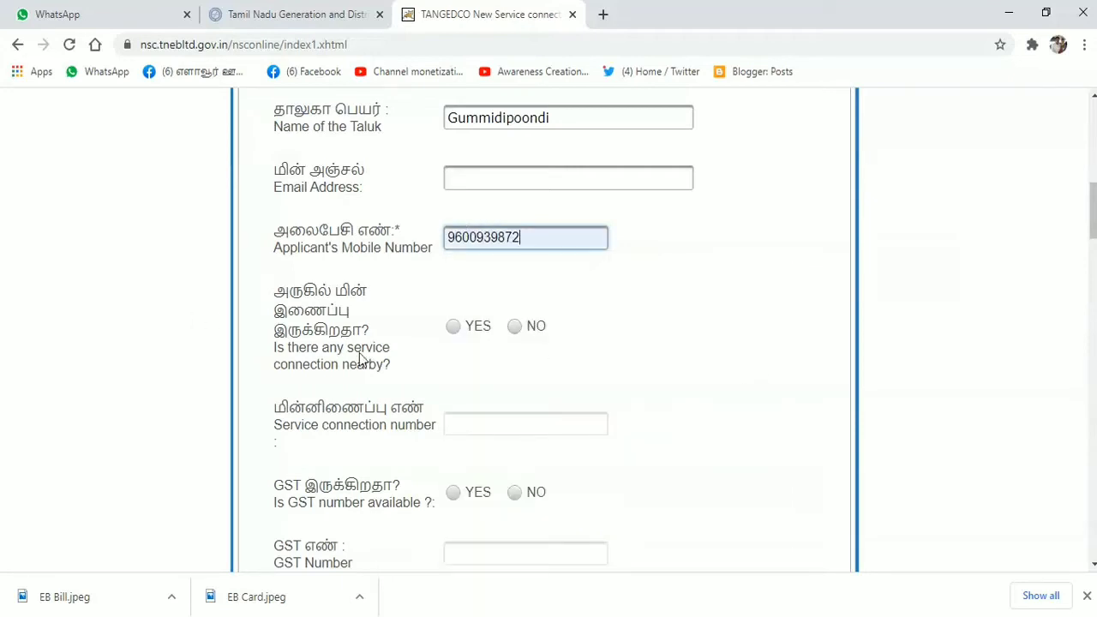
{"action": "left_click", "coordinate": [453, 327]}
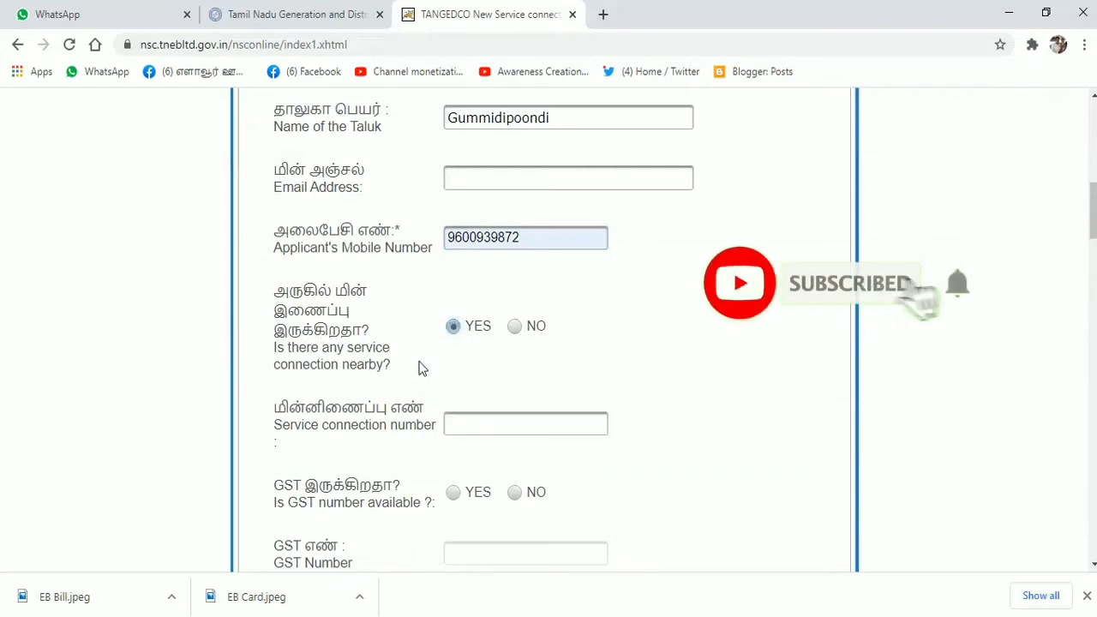
- Enter the nearby service connection number with region code and answer NO for GST
{"action": "left_click", "coordinate": [542, 425]}
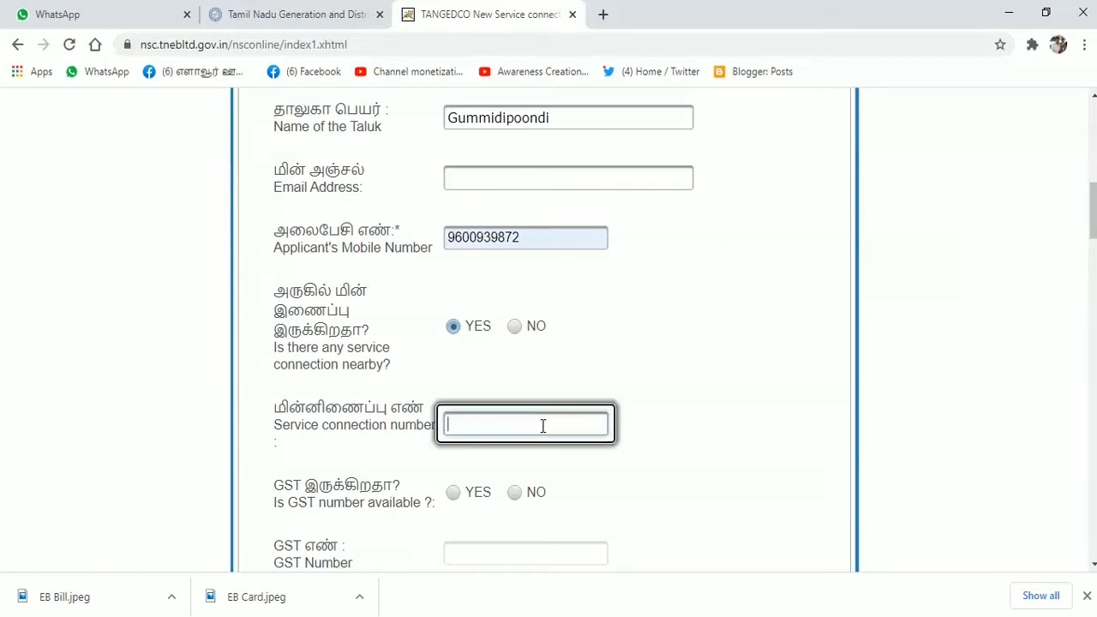
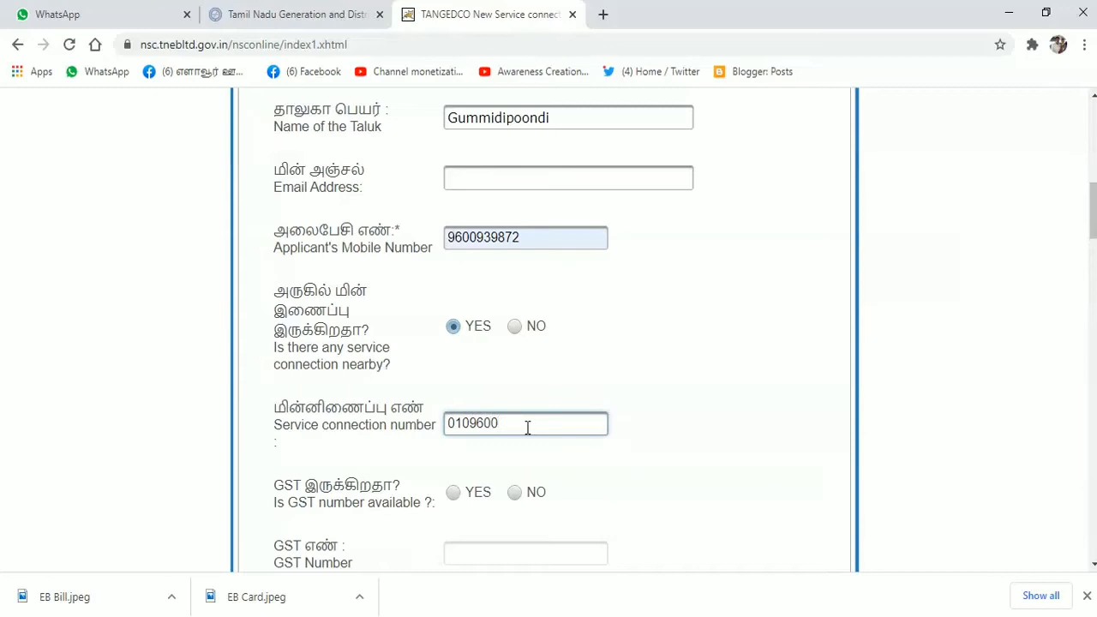
{"action": "left_click", "coordinate": [514, 492]}
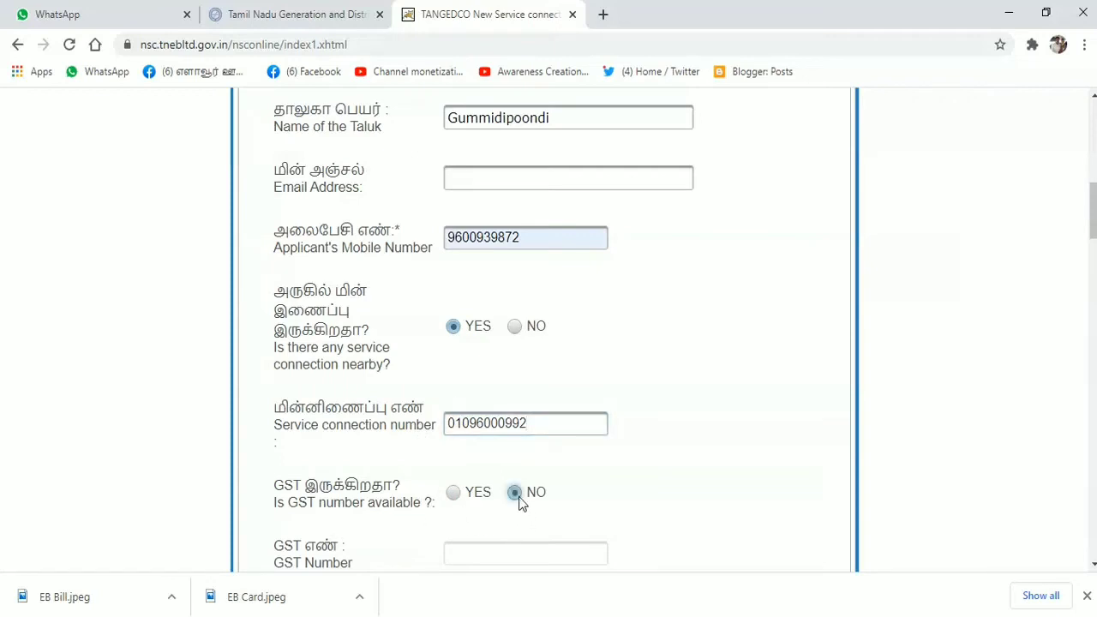
- Answer NO to pending dues and NO to welding, keeping 1-phase supply selected
{"action": "scroll", "coordinate": [636, 504], "scroll_direction": "down", "scroll_amount": 5}
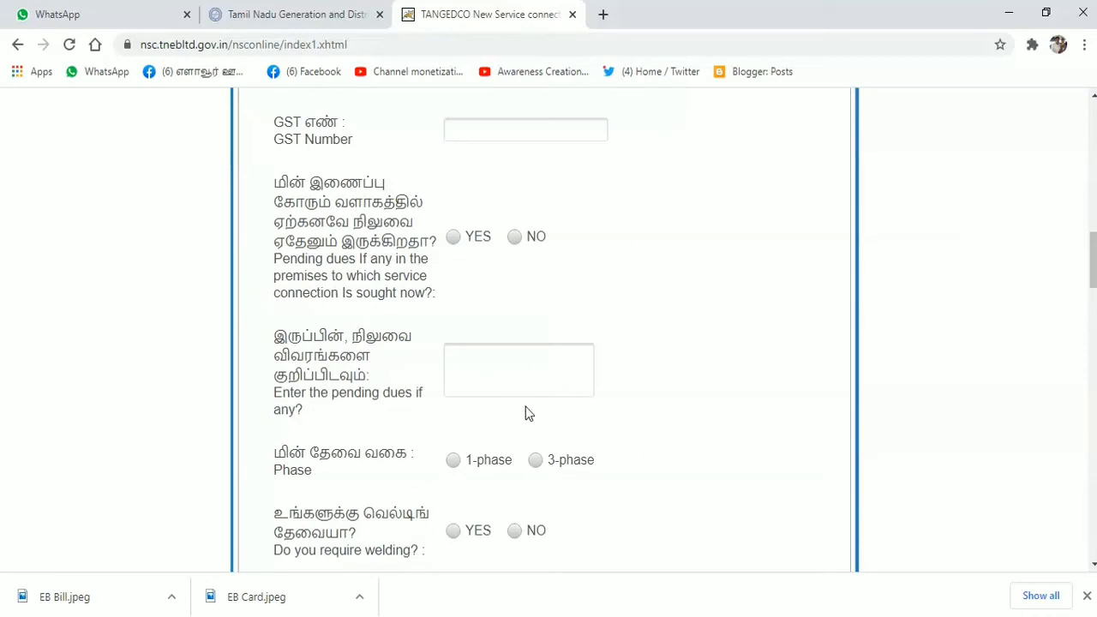
{"action": "scroll", "coordinate": [557, 398], "scroll_direction": "up", "scroll_amount": 5}
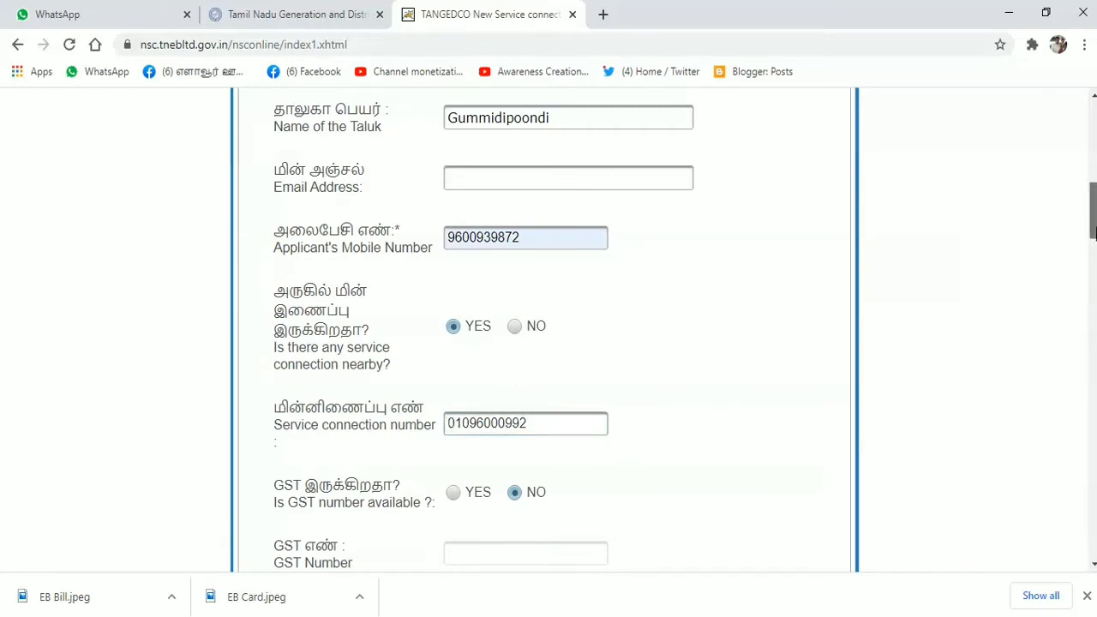
{"action": "left_click_drag", "start_coordinate": [1094, 233], "coordinate": [1062, 269]}
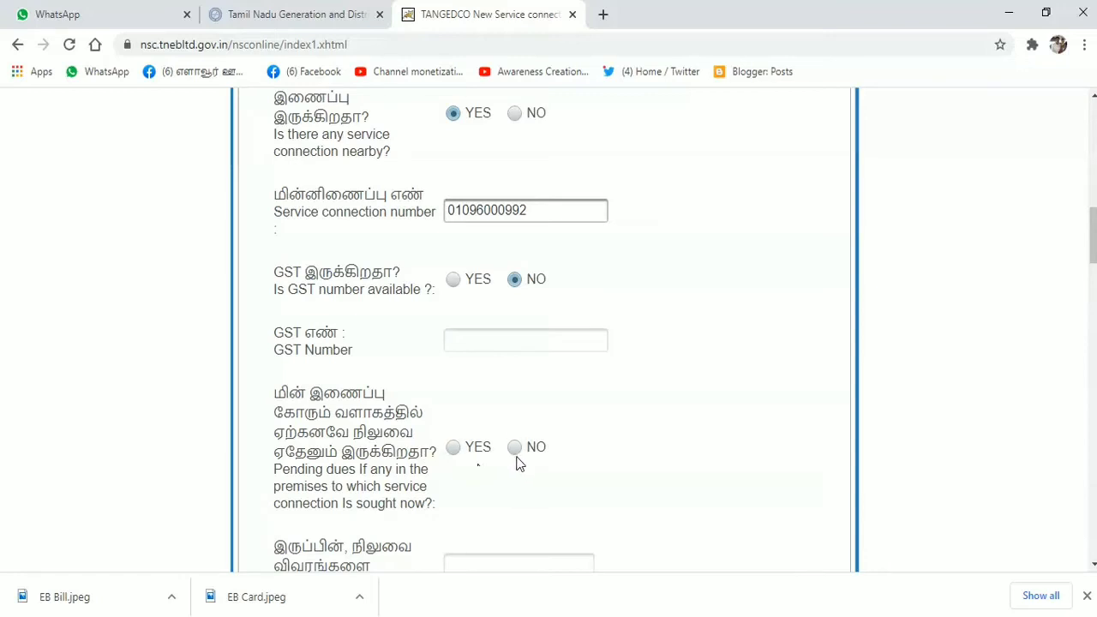
{"action": "left_click", "coordinate": [514, 447]}
{"action": "scroll", "coordinate": [1070, 294], "scroll_direction": "down", "scroll_amount": 2}
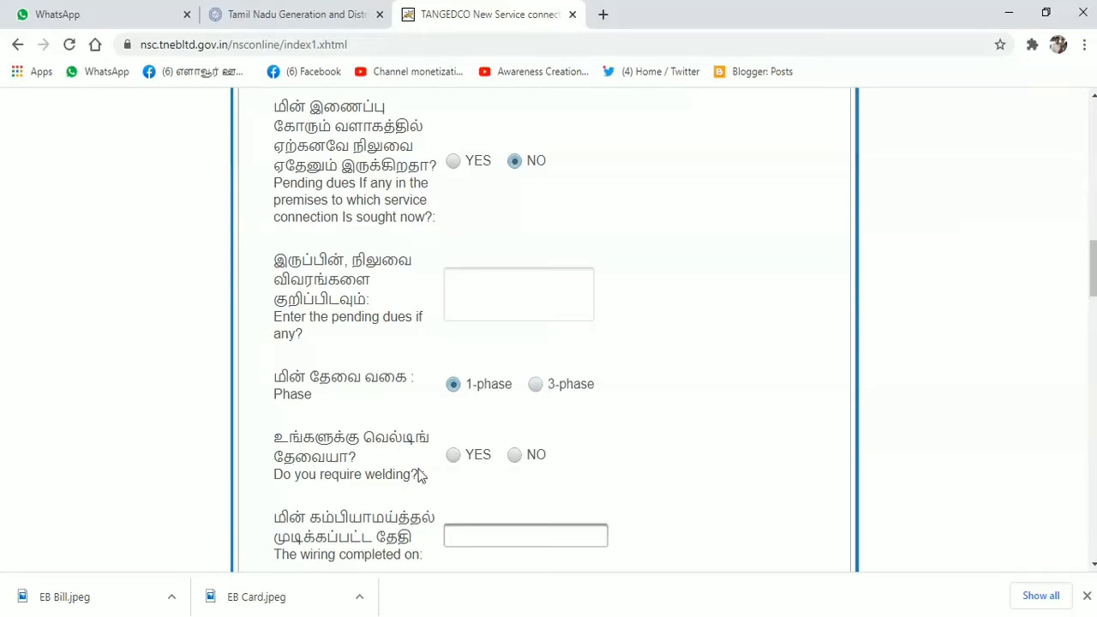
{"action": "left_click", "coordinate": [514, 454]}
{"action": "left_click_drag", "start_coordinate": [1093, 269], "coordinate": [1093, 313]}
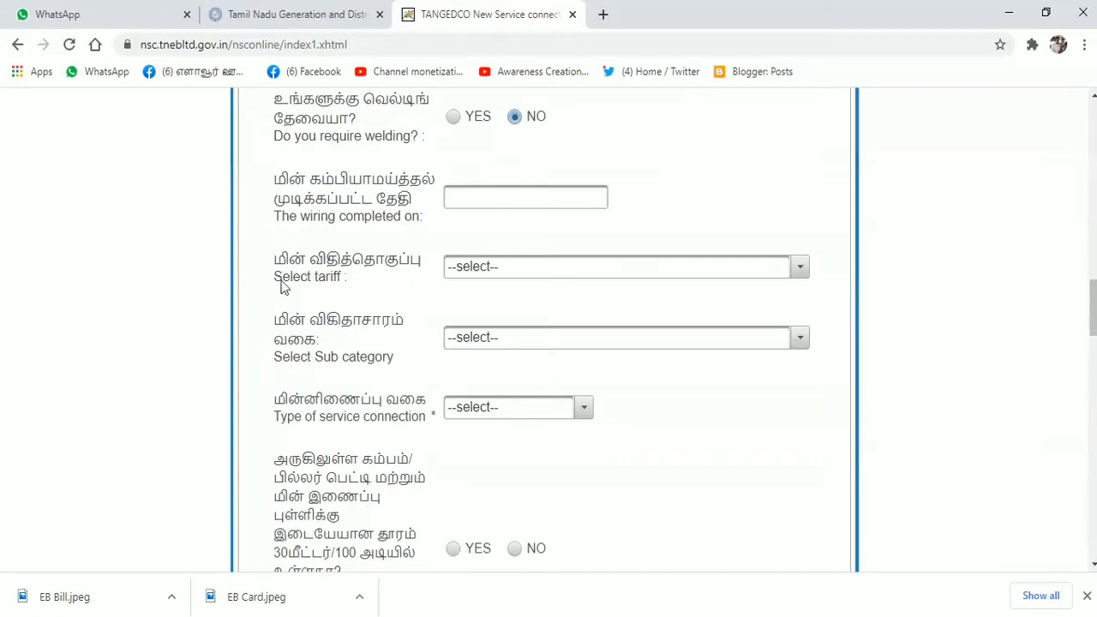
- Choose tariff Domestic Residential-1A, sub category Domestic/Residential, and OVERHEAD service connection
{"action": "left_click", "coordinate": [799, 268]}
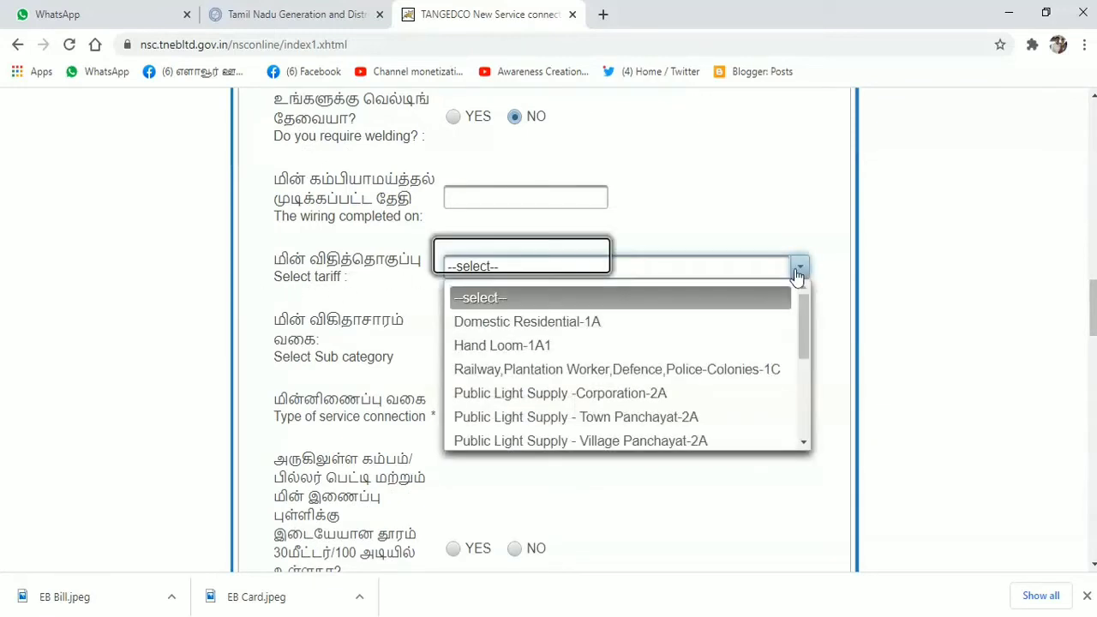
{"action": "left_click", "coordinate": [611, 329]}
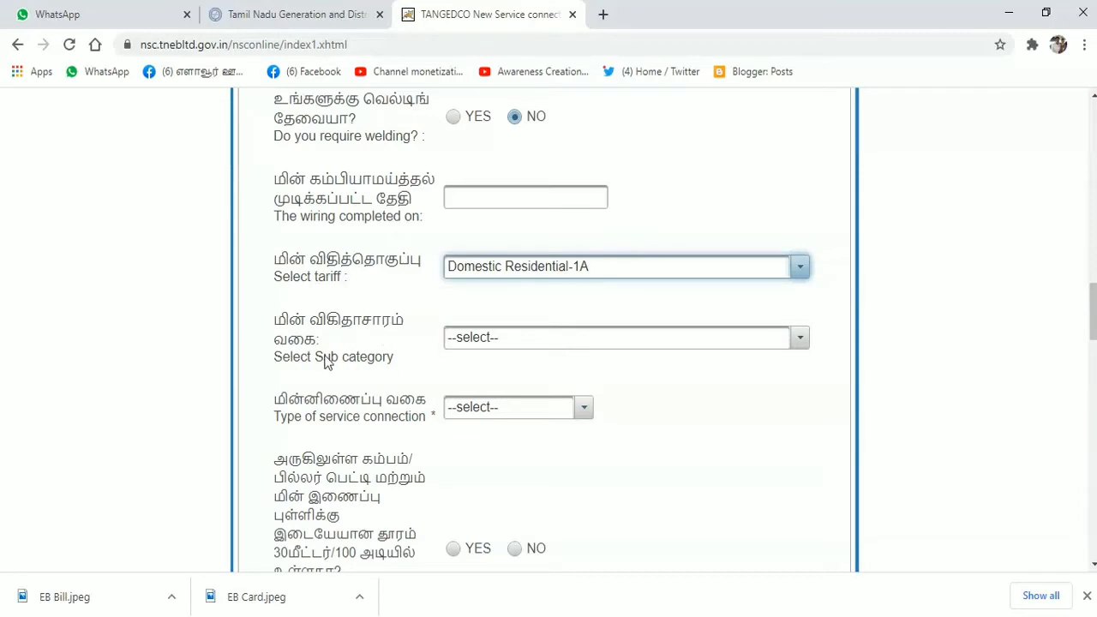
{"action": "left_click", "coordinate": [799, 340]}
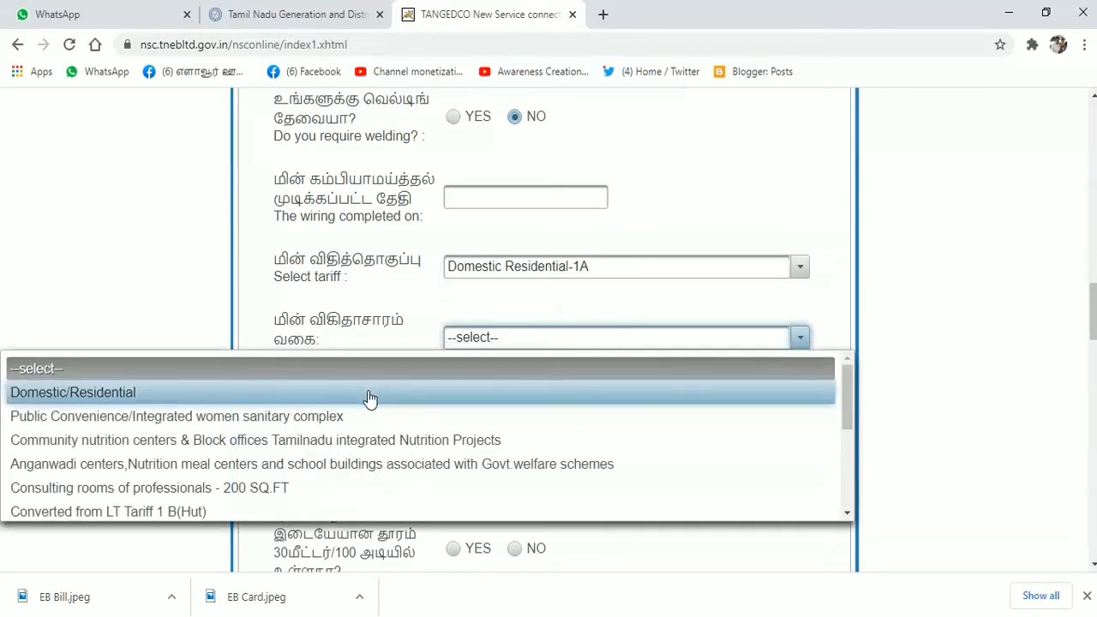
{"action": "left_click", "coordinate": [370, 394]}
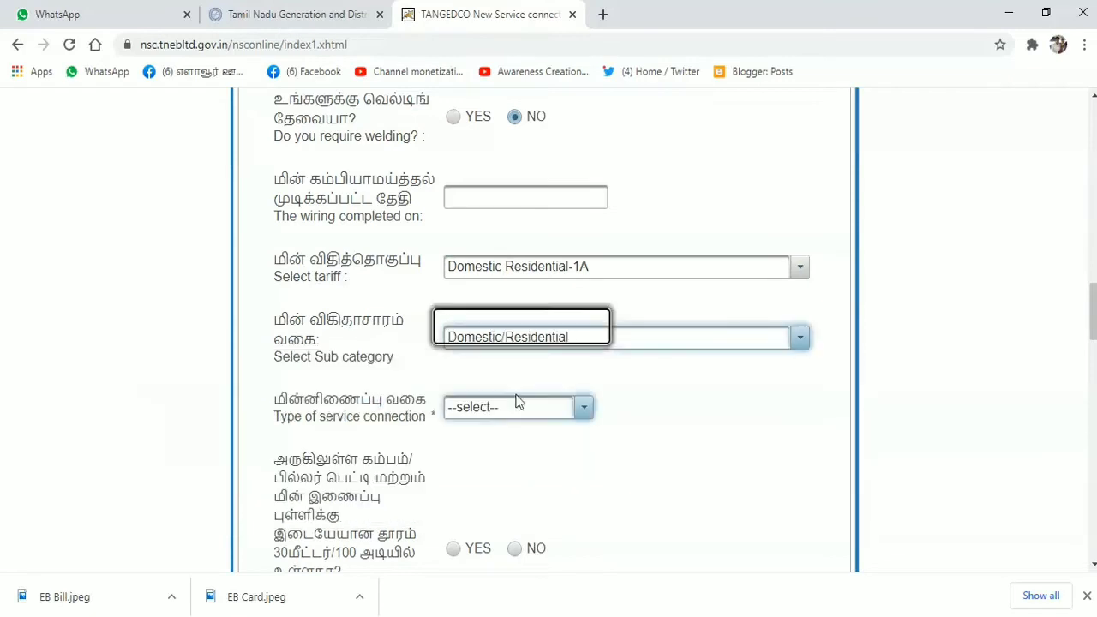
{"action": "left_click", "coordinate": [583, 408]}
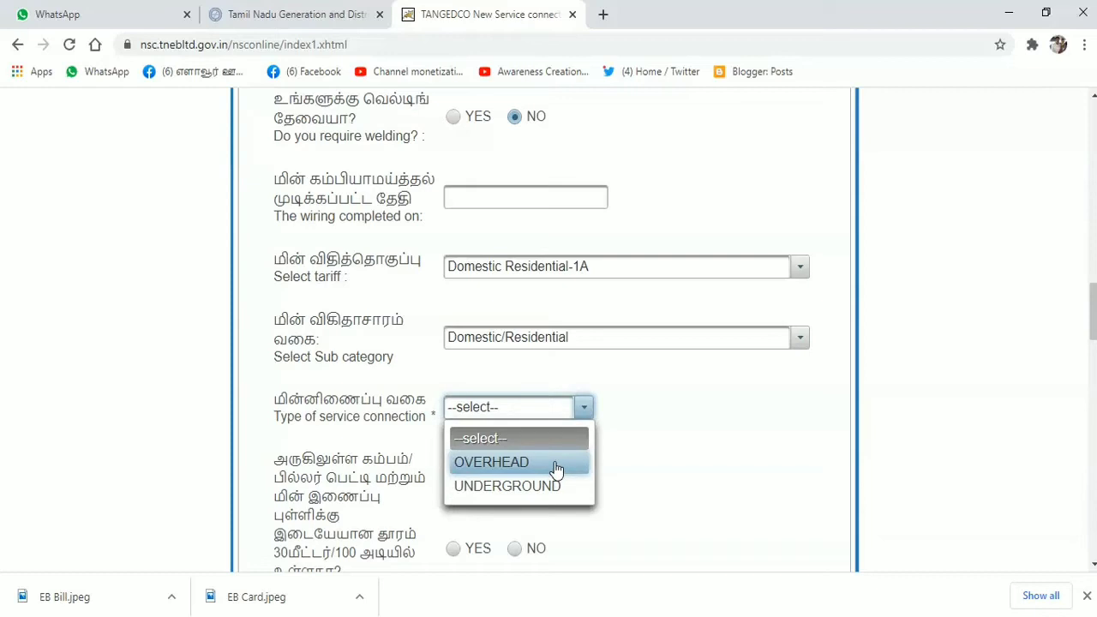
{"action": "left_click", "coordinate": [555, 462]}
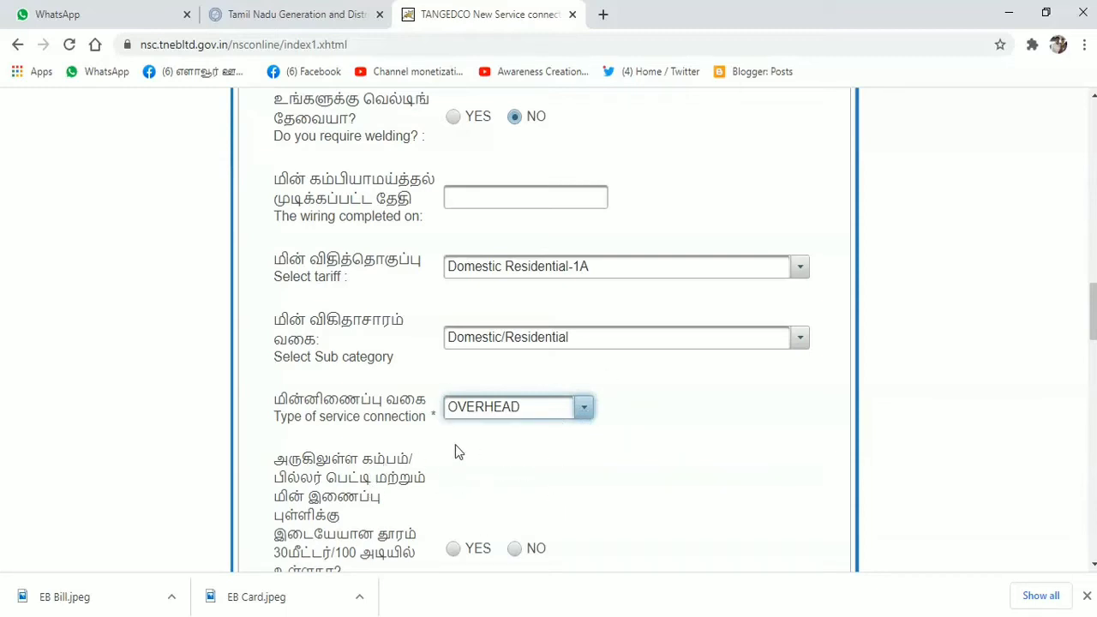
{"action": "scroll", "coordinate": [453, 451], "scroll_direction": "down", "scroll_amount": 5}
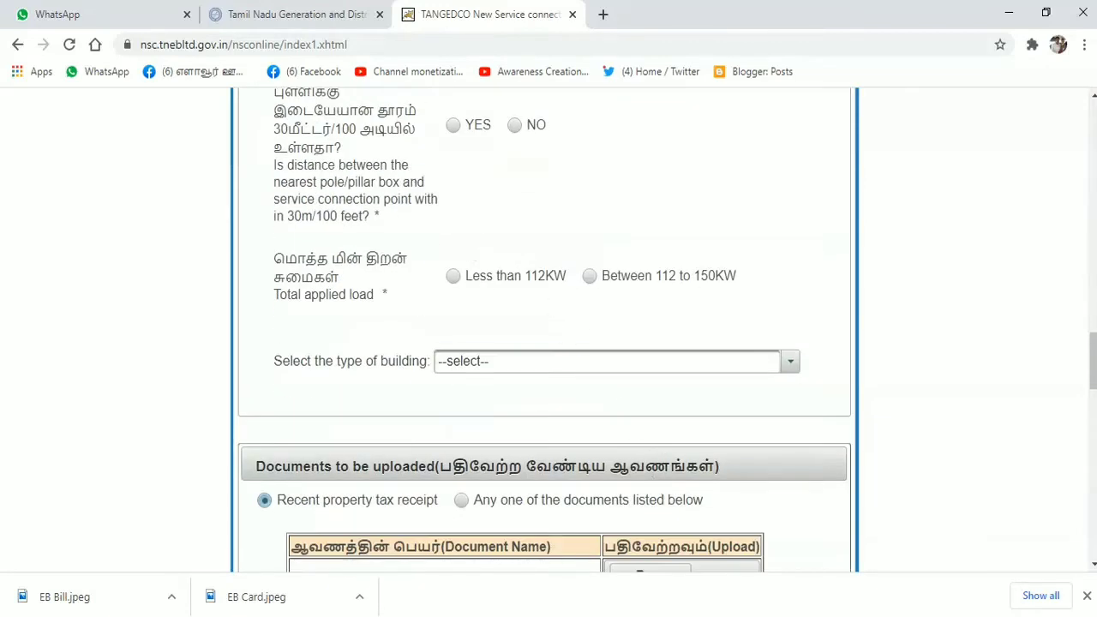
- Answer YES for pole within 30m and choose Residential Building up to 12 metres
{"action": "scroll", "coordinate": [504, 254], "scroll_direction": "up", "scroll_amount": 2}
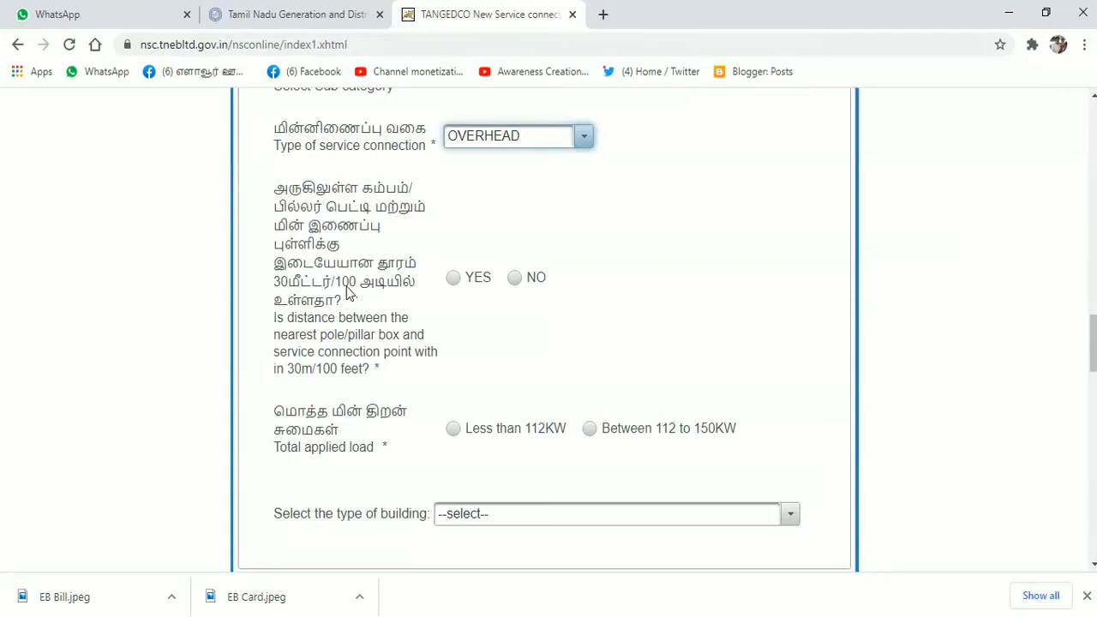
{"action": "left_click", "coordinate": [453, 280]}
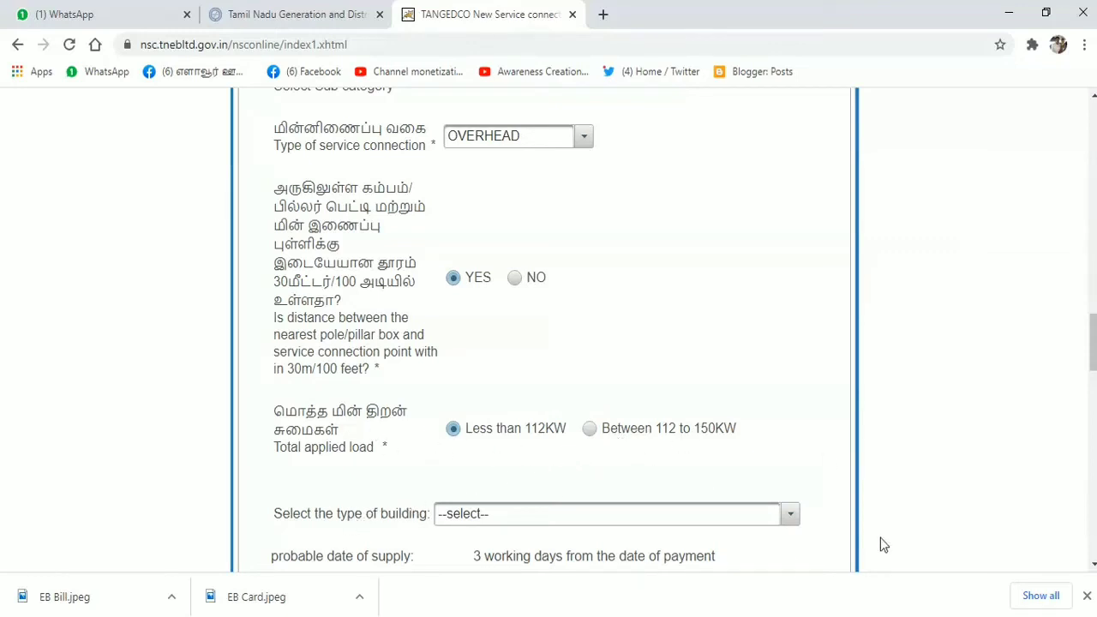
{"action": "left_click", "coordinate": [792, 519]}
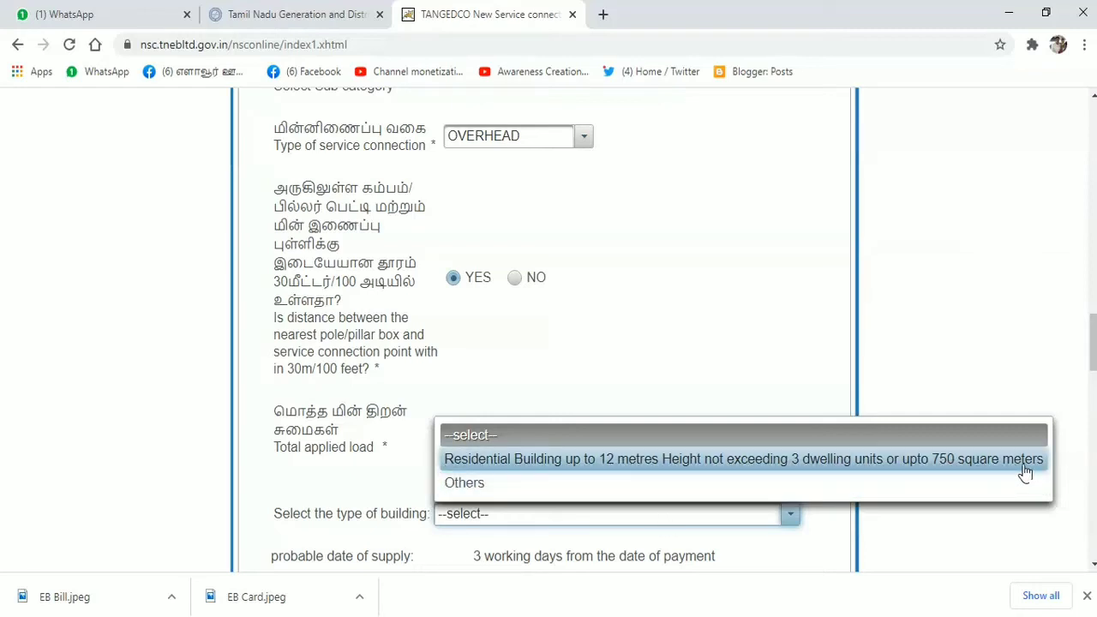
{"action": "left_click", "coordinate": [961, 460]}
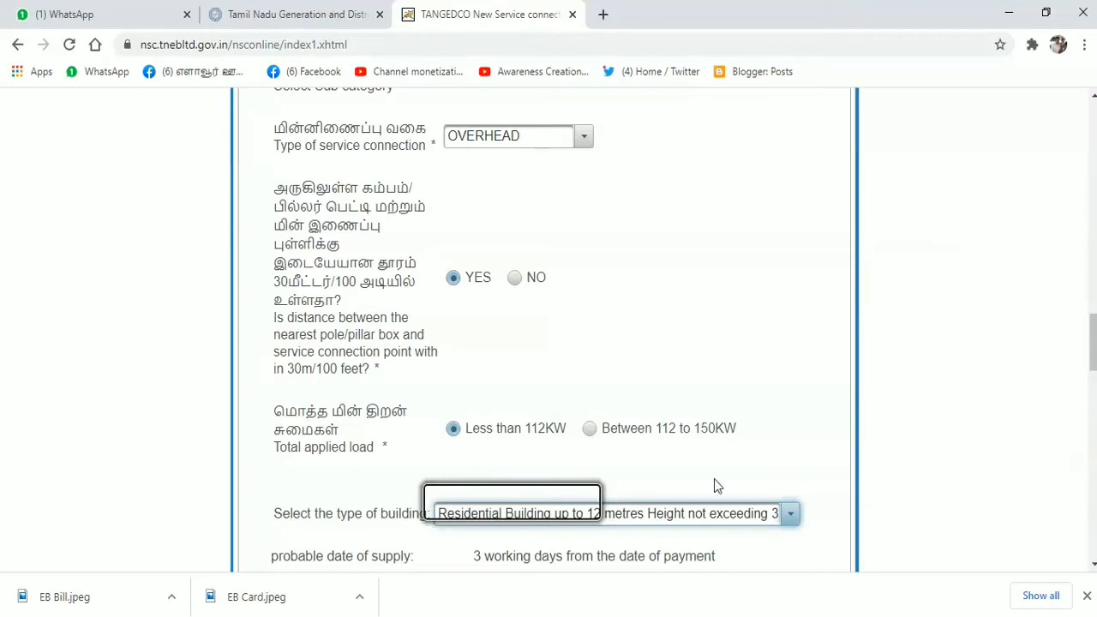
{"action": "scroll", "coordinate": [717, 486], "scroll_direction": "down", "scroll_amount": 5}
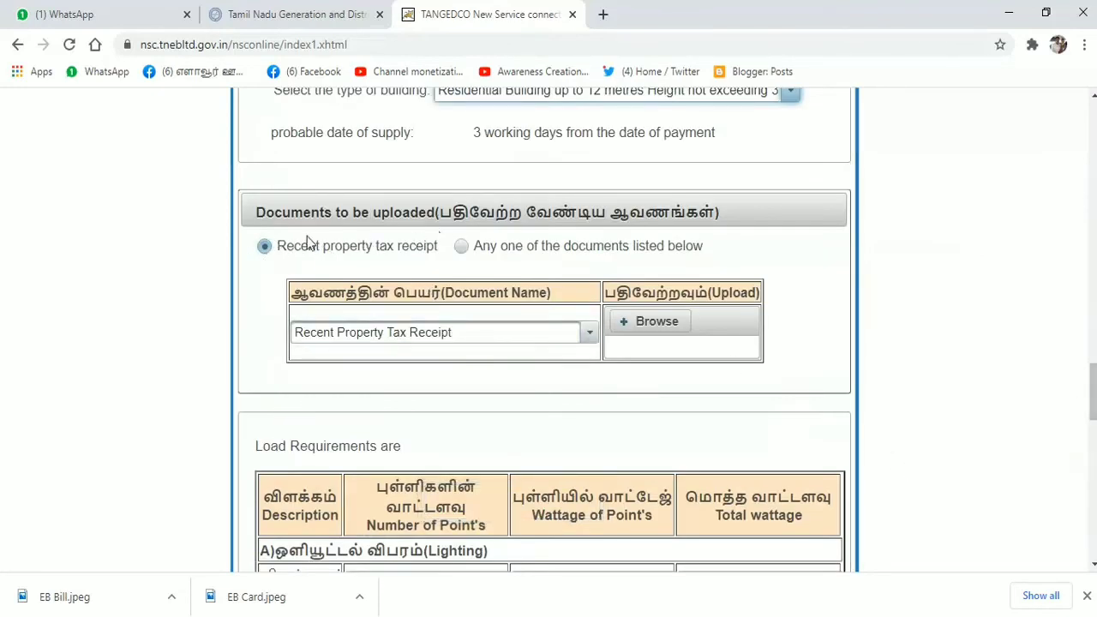
- Review the list of acceptable ownership documents, then return to the Recent property tax receipt option
{"action": "scroll", "coordinate": [588, 274], "scroll_direction": "up", "scroll_amount": 5}
{"action": "scroll", "coordinate": [648, 431], "scroll_direction": "down", "scroll_amount": 5}
{"action": "left_click", "coordinate": [461, 248]}
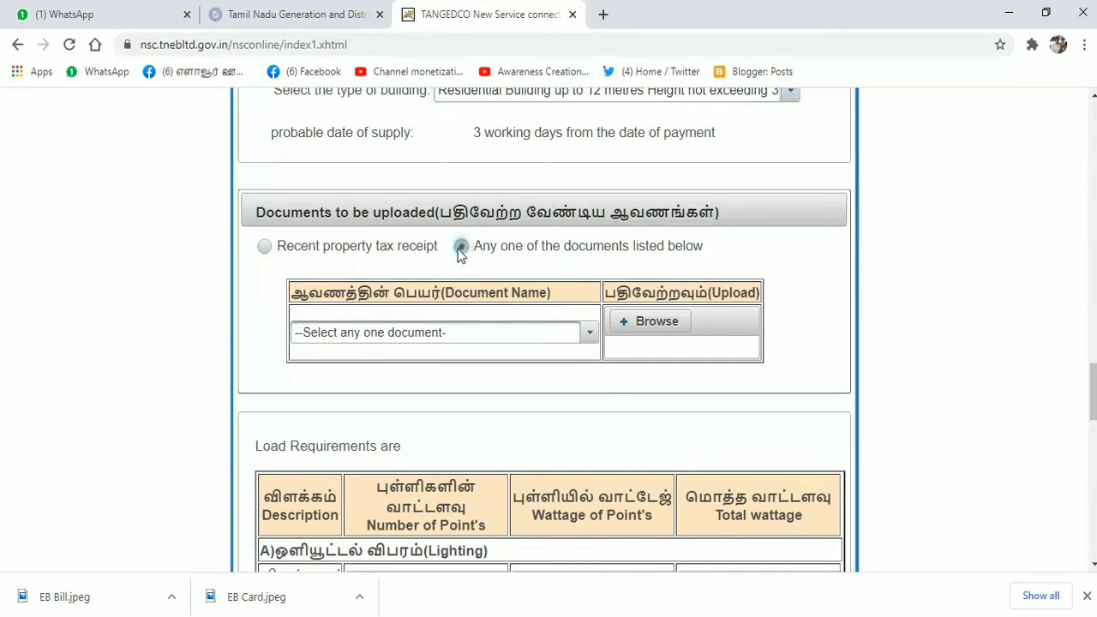
{"action": "left_click", "coordinate": [588, 336]}
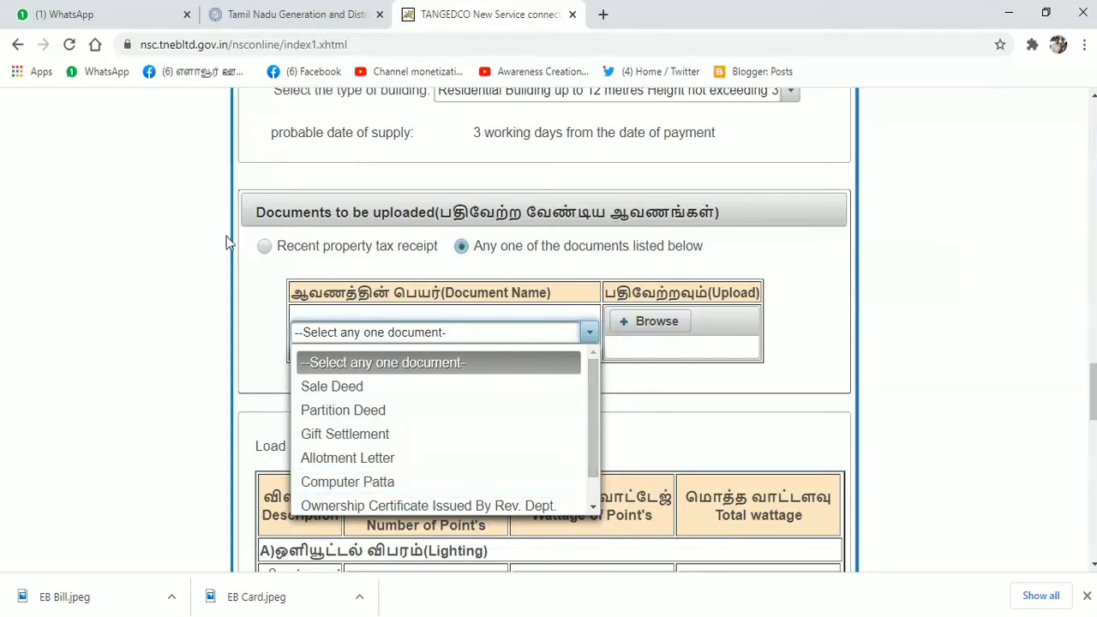
{"action": "left_click", "coordinate": [264, 248]}
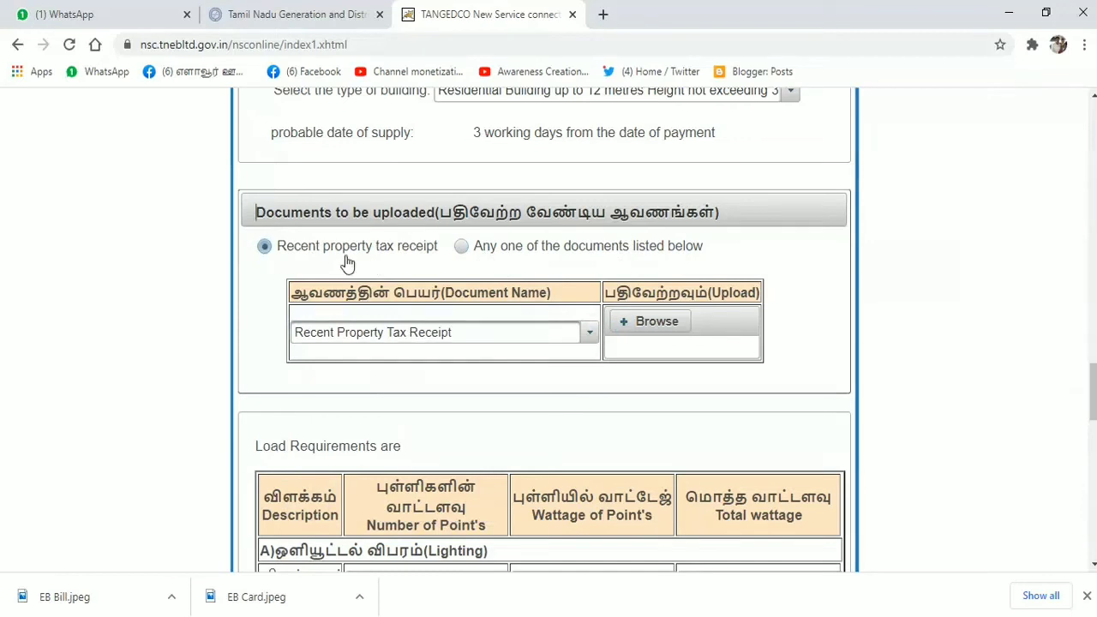
- Upload house rent.pdf from the Desktop as the property tax receipt
{"action": "left_click", "coordinate": [636, 324]}
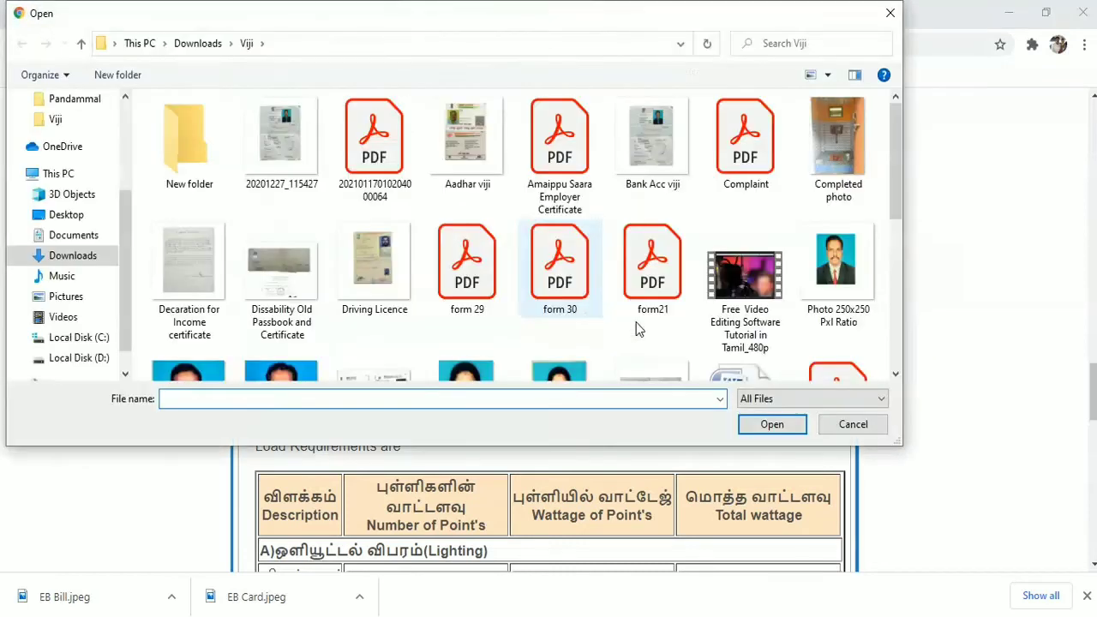
{"action": "left_click", "coordinate": [68, 215]}
{"action": "left_click", "coordinate": [747, 163]}
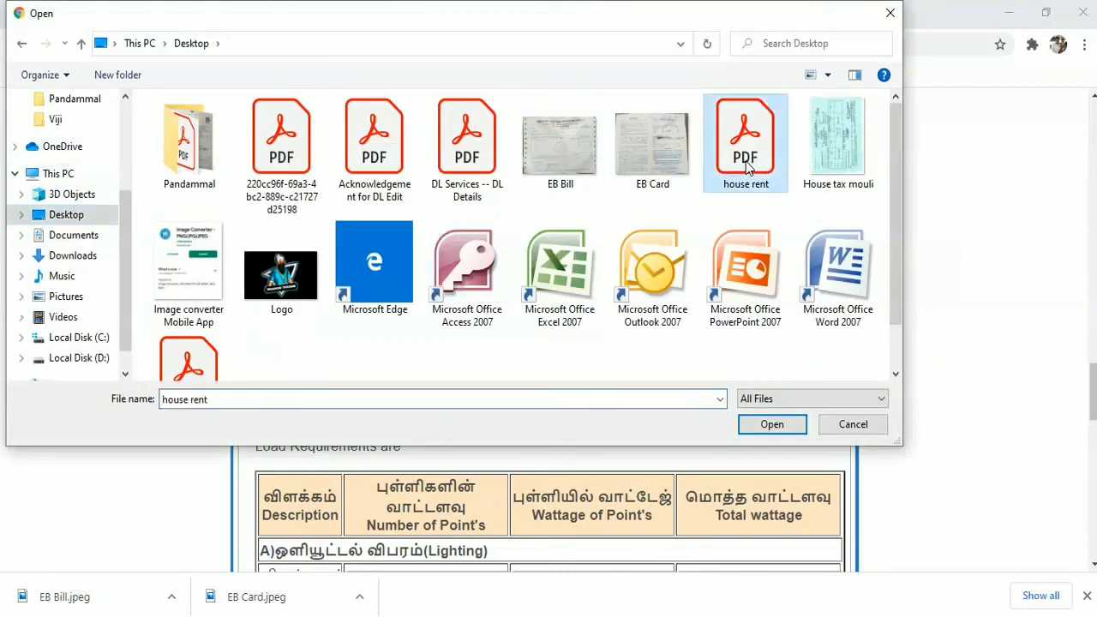
{"action": "left_click", "coordinate": [770, 425]}
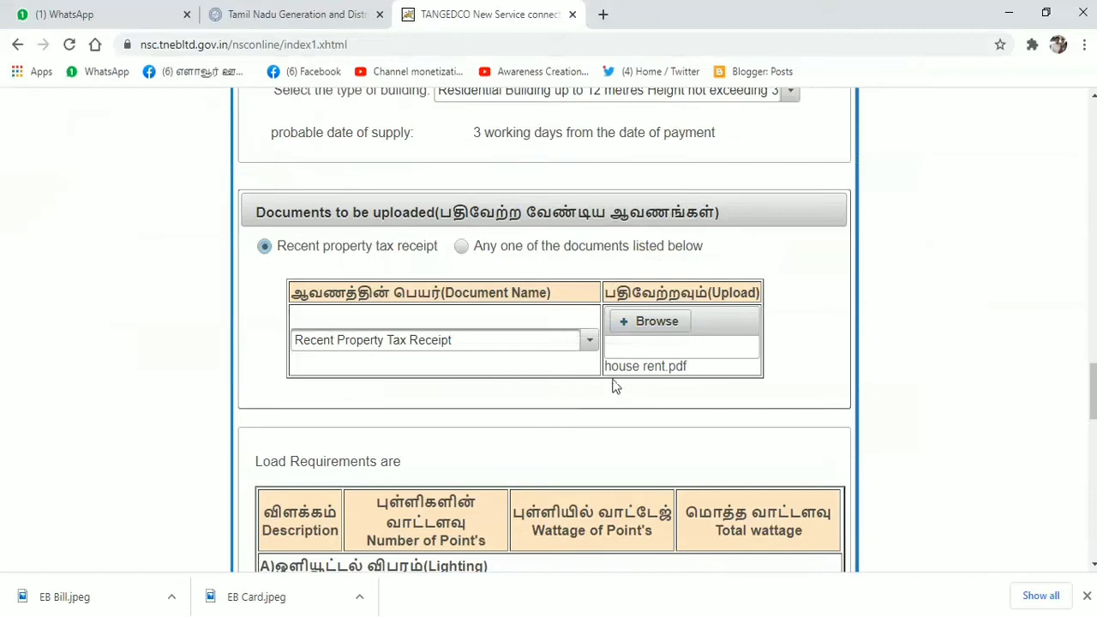
- Enter 5 lights at 100 W each in the load table
{"action": "scroll", "coordinate": [514, 441], "scroll_direction": "down", "scroll_amount": 5}
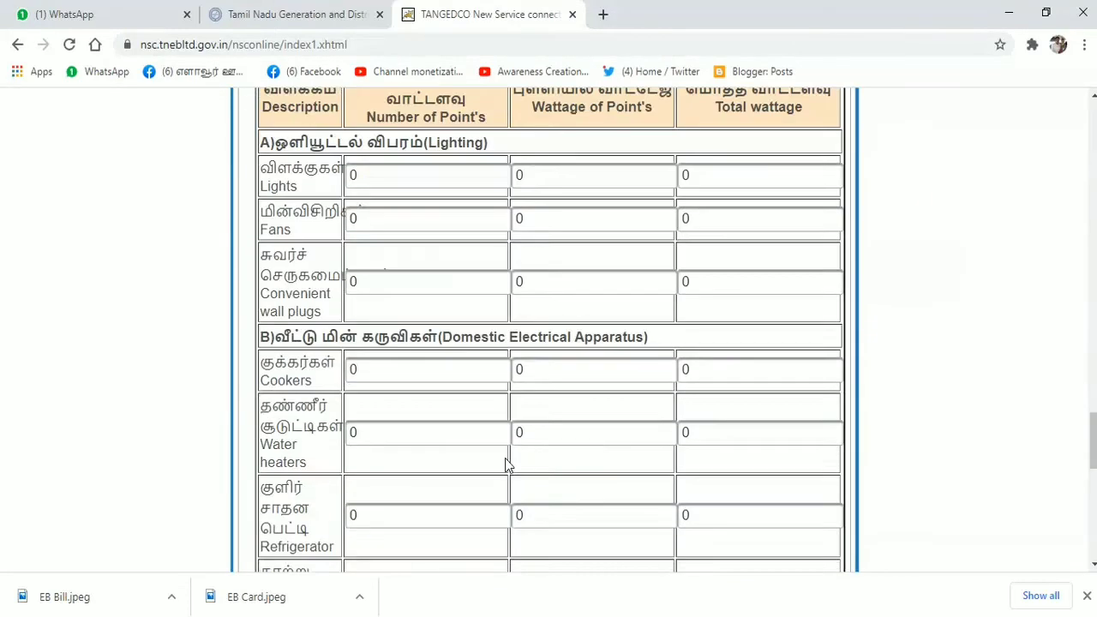
{"action": "scroll", "coordinate": [445, 290], "scroll_direction": "up", "scroll_amount": 5}
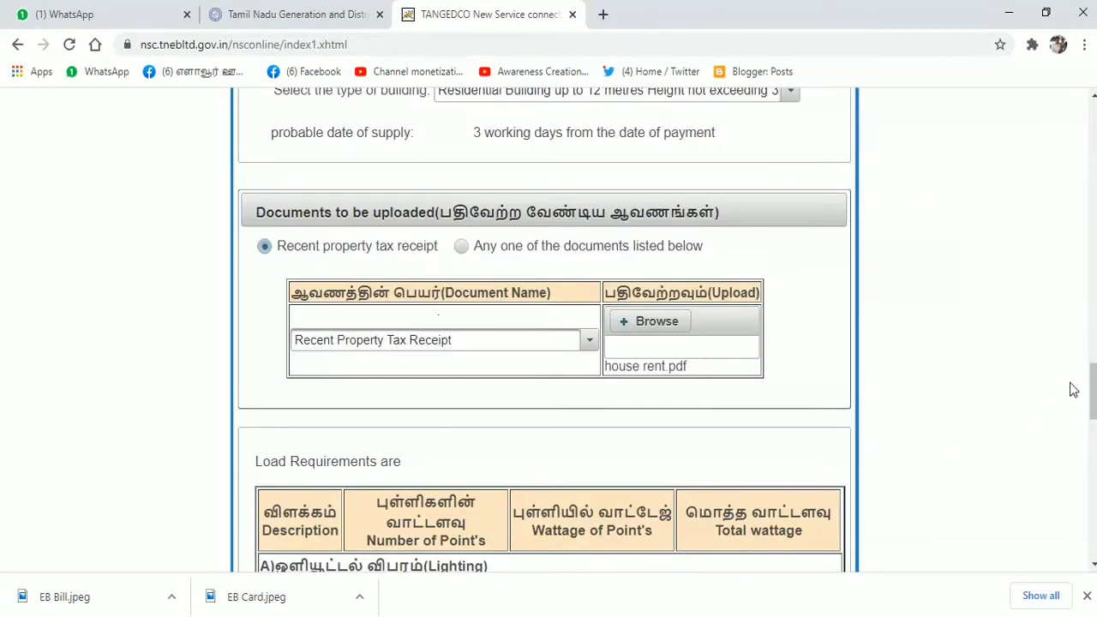
{"action": "left_click_drag", "start_coordinate": [1091, 393], "coordinate": [1091, 413]}
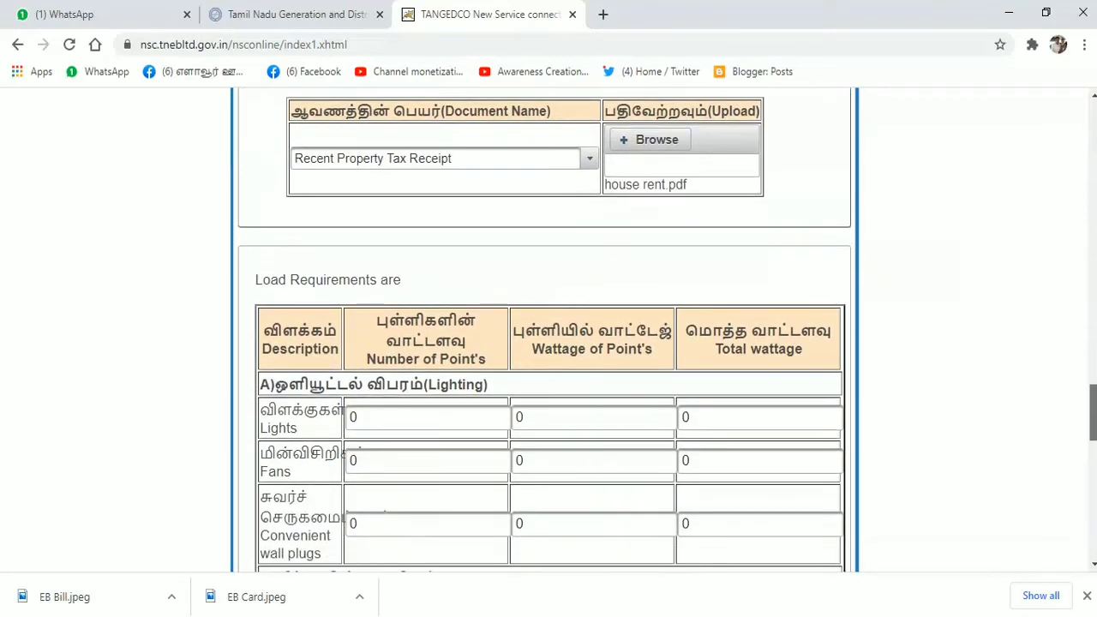
{"action": "scroll", "coordinate": [396, 348], "scroll_direction": "down", "scroll_amount": 3}
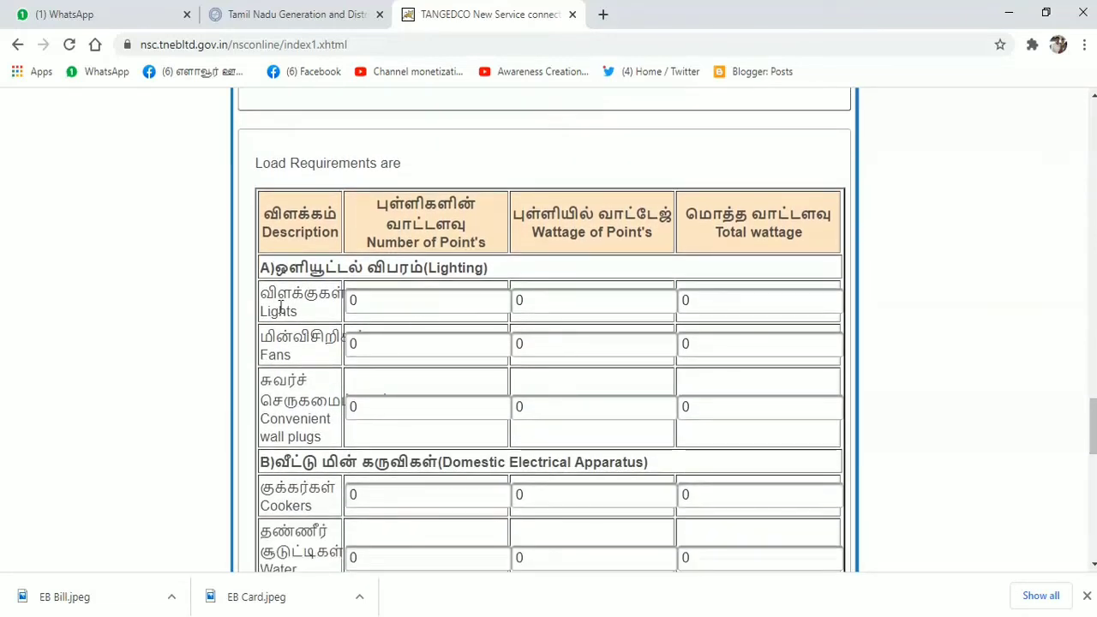
{"action": "left_click", "coordinate": [403, 302]}
{"action": "key", "text": "BackSpace"}
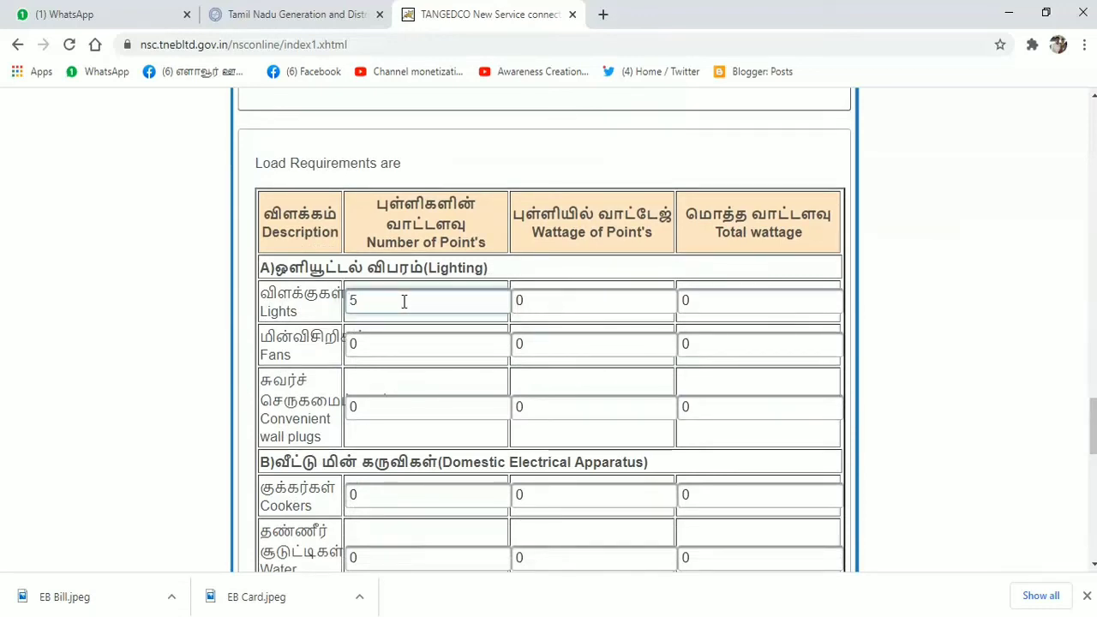
{"action": "type", "text": "5"}
{"action": "left_click", "coordinate": [538, 304]}
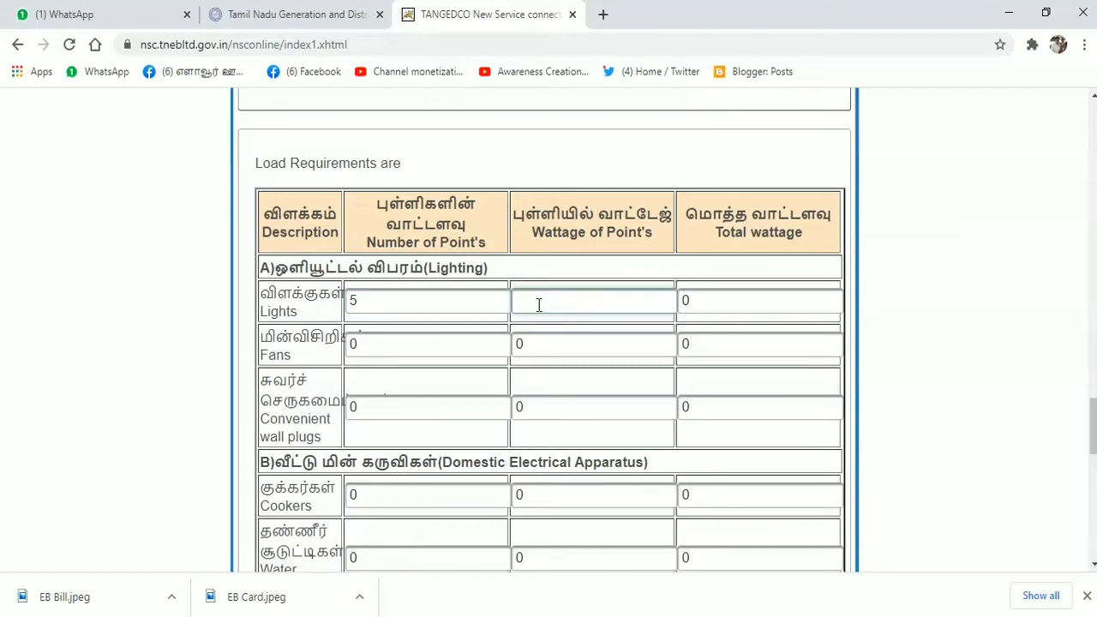
{"action": "type", "text": "100"}
- Enter 3 fans and 4 convenient wall plugs, each at 100 W
{"action": "left_click", "coordinate": [406, 345]}
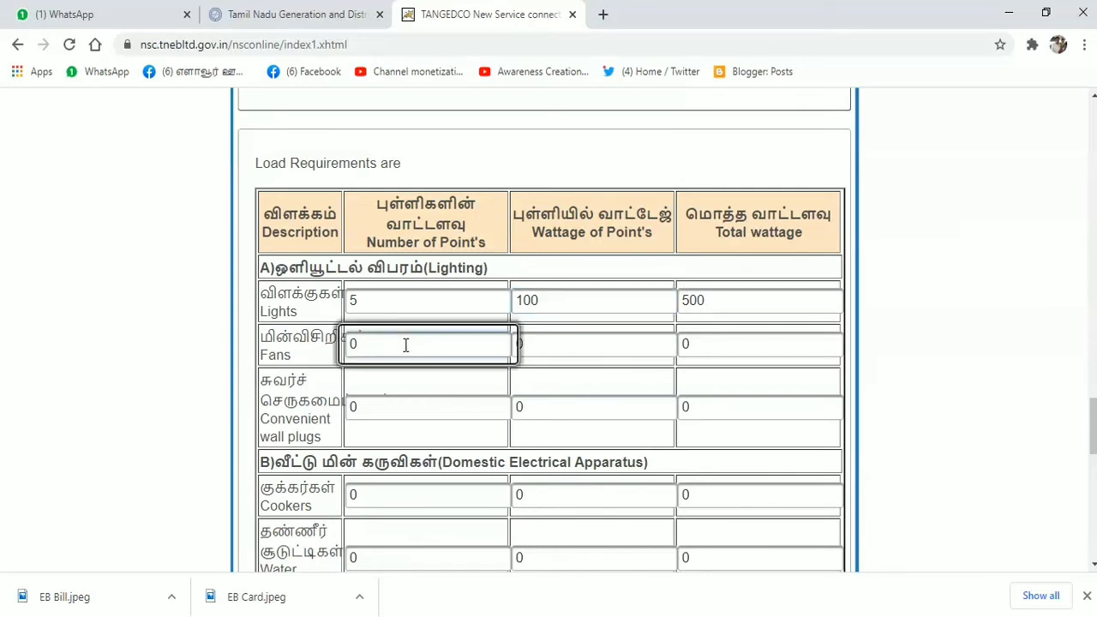
{"action": "key", "text": "BackSpace"}
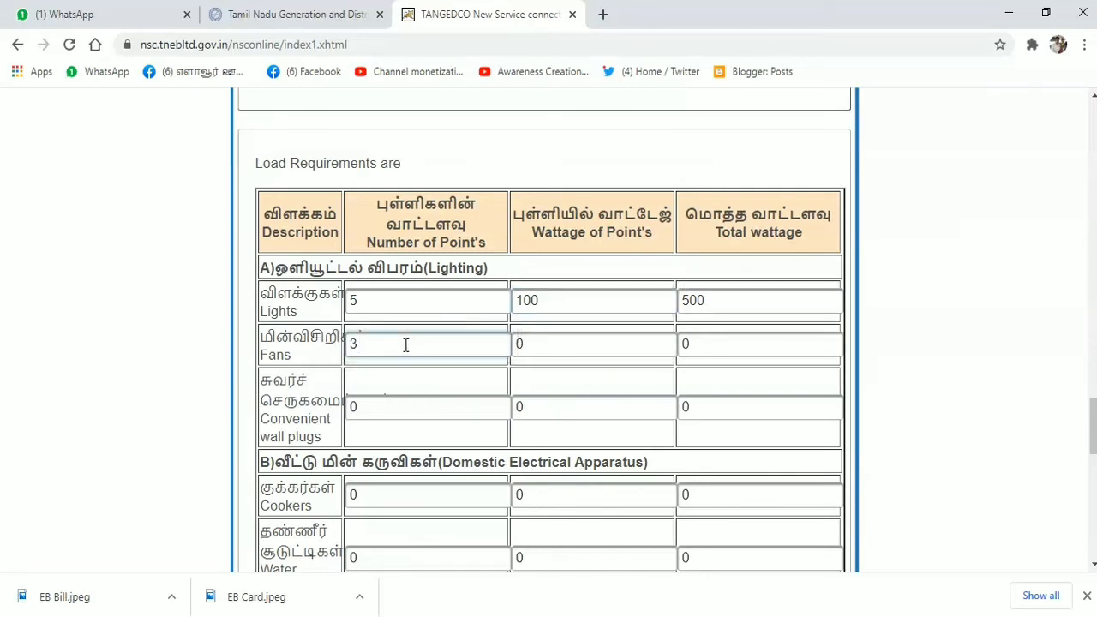
{"action": "left_click", "coordinate": [553, 334]}
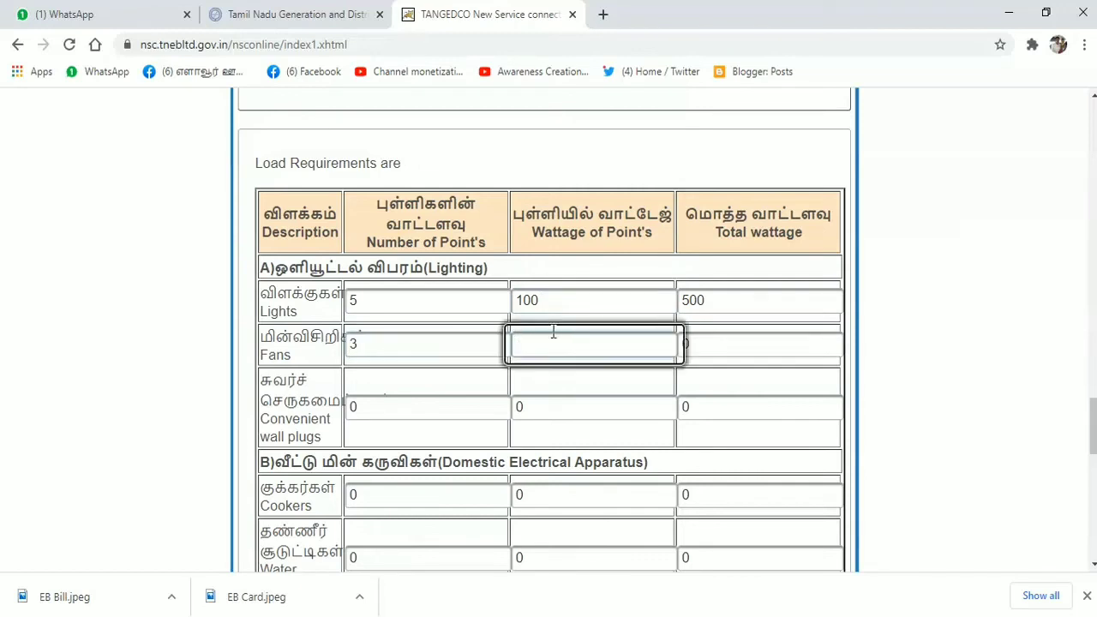
{"action": "type", "text": "100"}
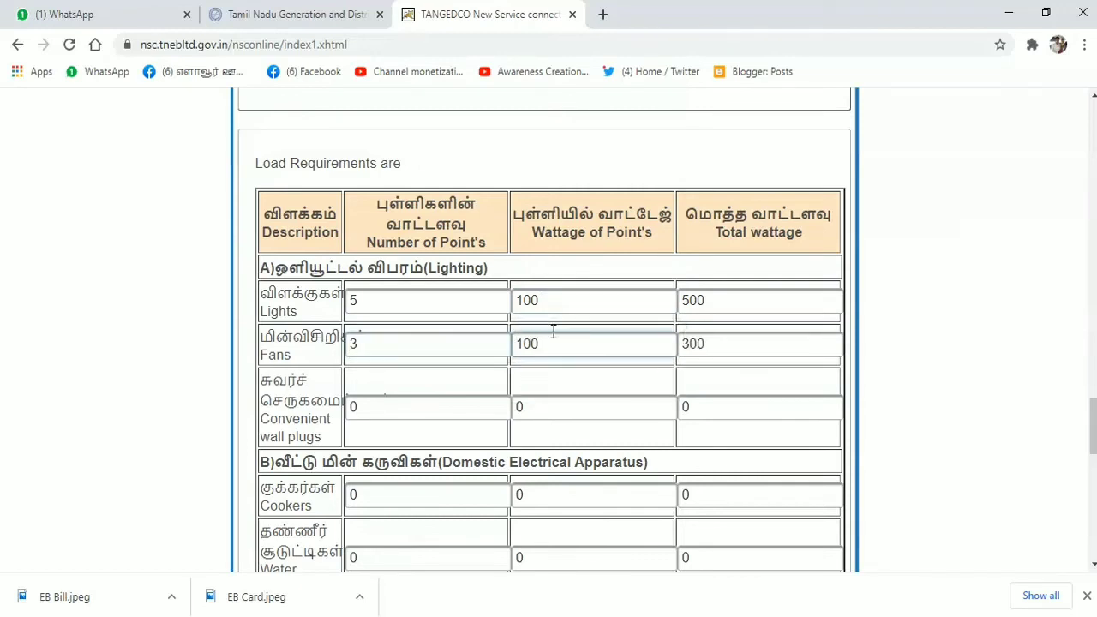
{"action": "left_click", "coordinate": [416, 397]}
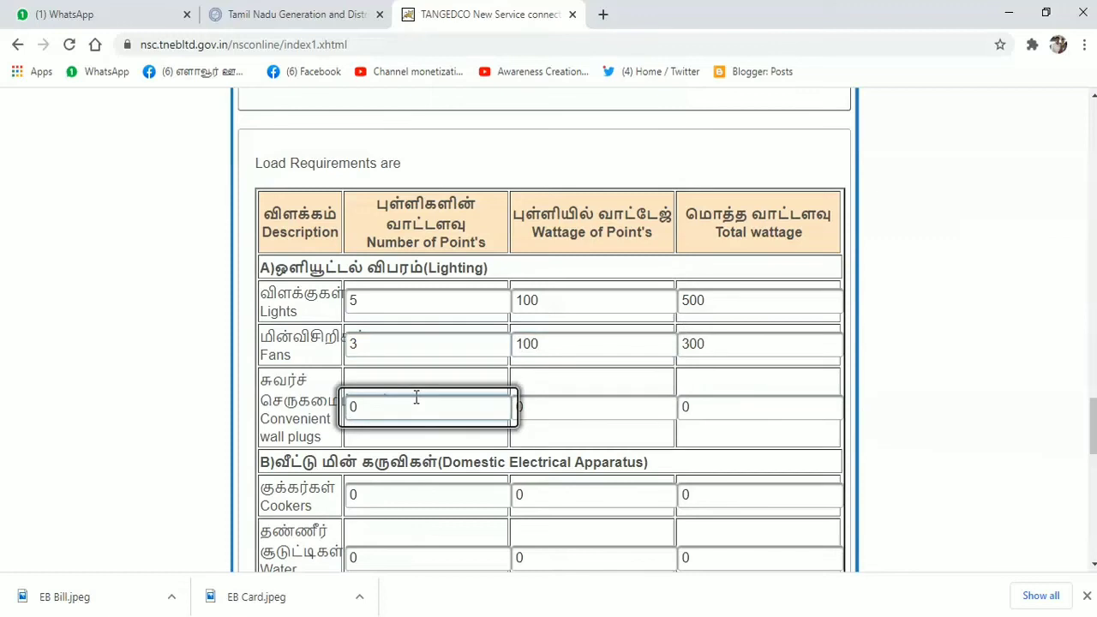
{"action": "key", "text": "BackSpace"}
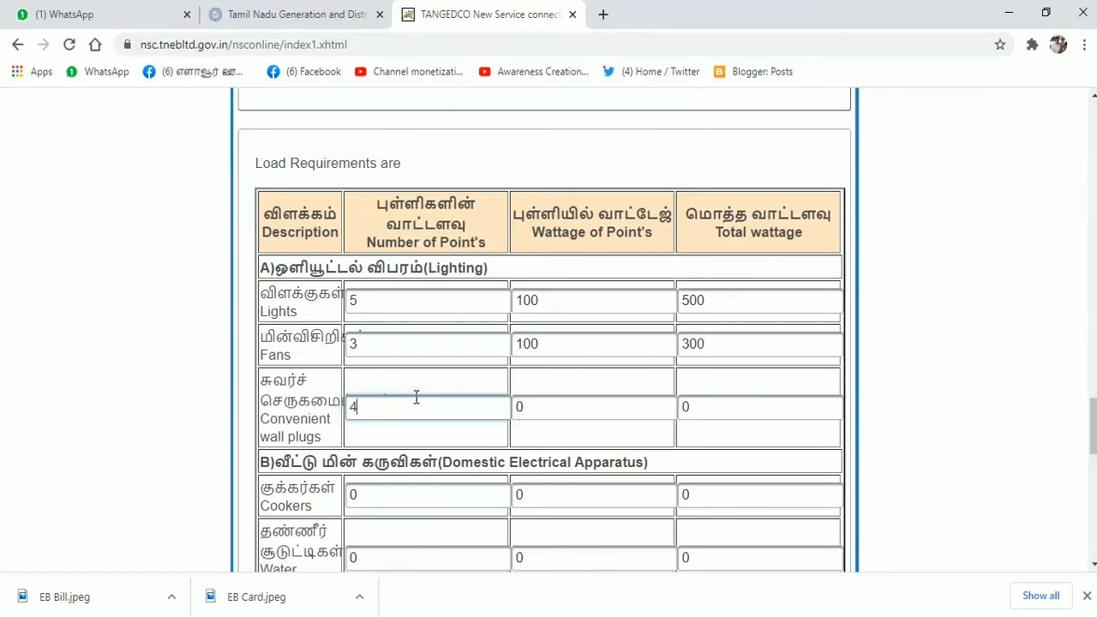
{"action": "left_click", "coordinate": [571, 403]}
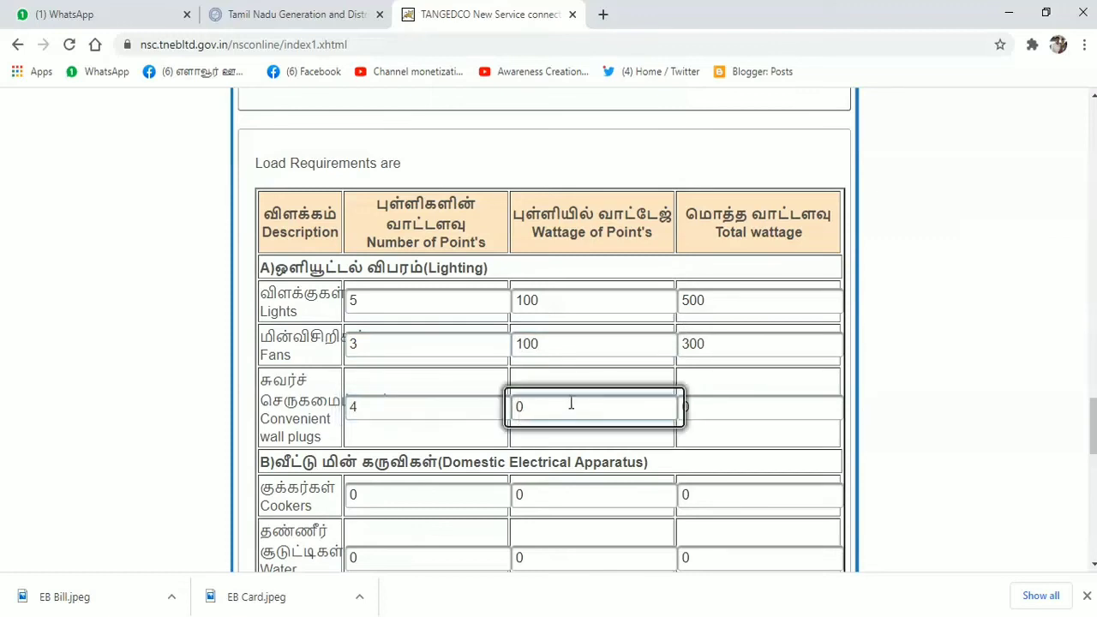
{"action": "key", "text": "BackSpace"}
{"action": "type", "text": "100"}
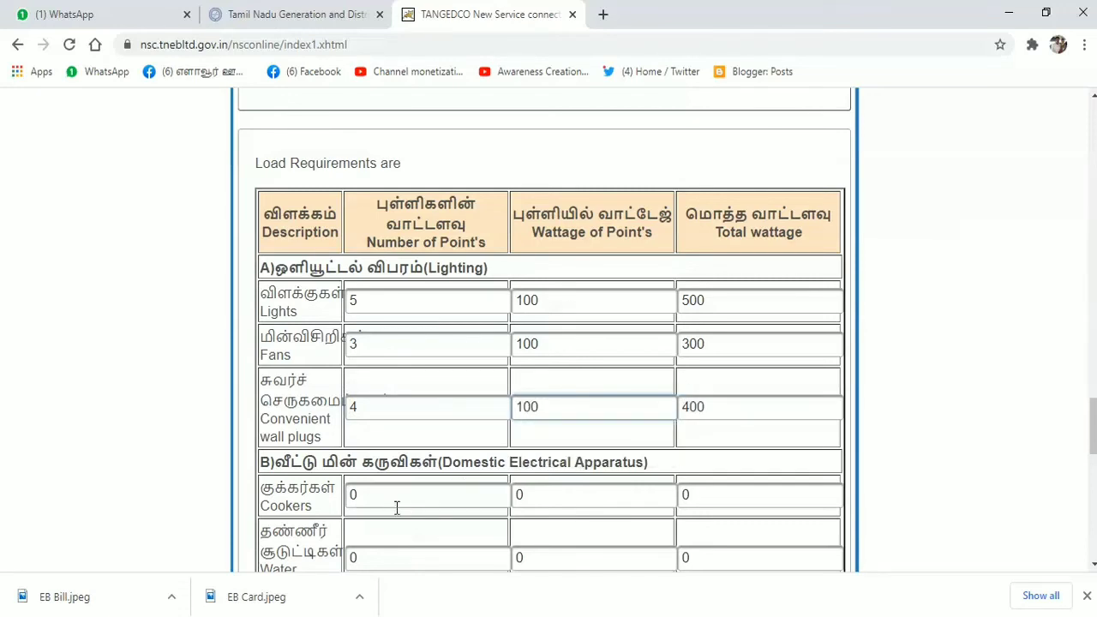
- Leave cookers at 0 and add one 140 W water heater and one 150 W refrigerator
{"action": "left_click", "coordinate": [434, 496]}
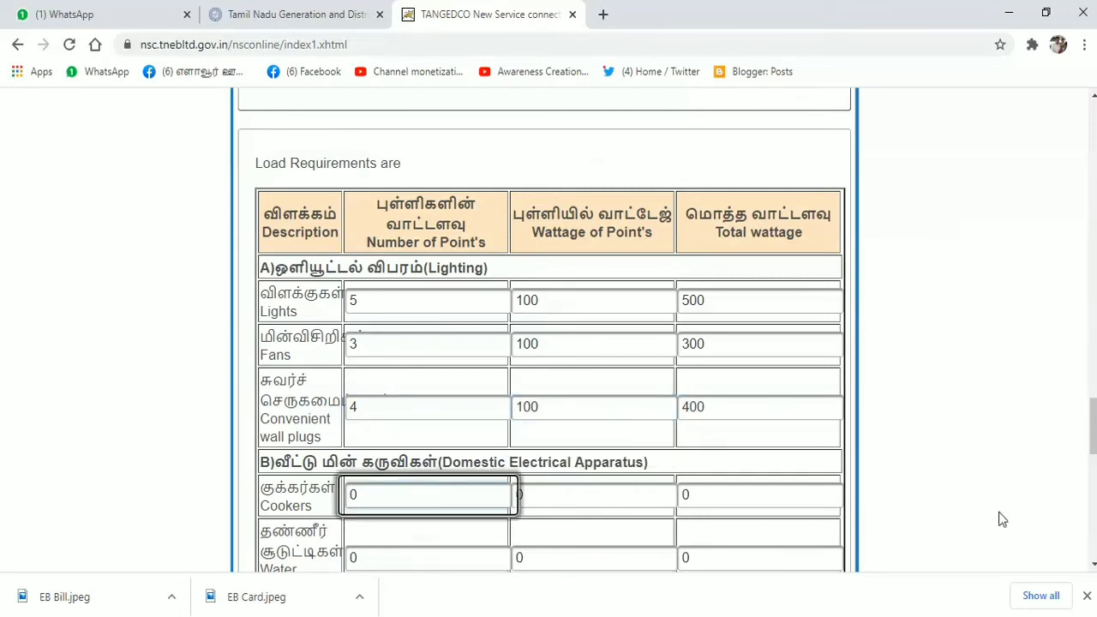
{"action": "scroll", "coordinate": [1073, 418], "scroll_direction": "down", "scroll_amount": 2}
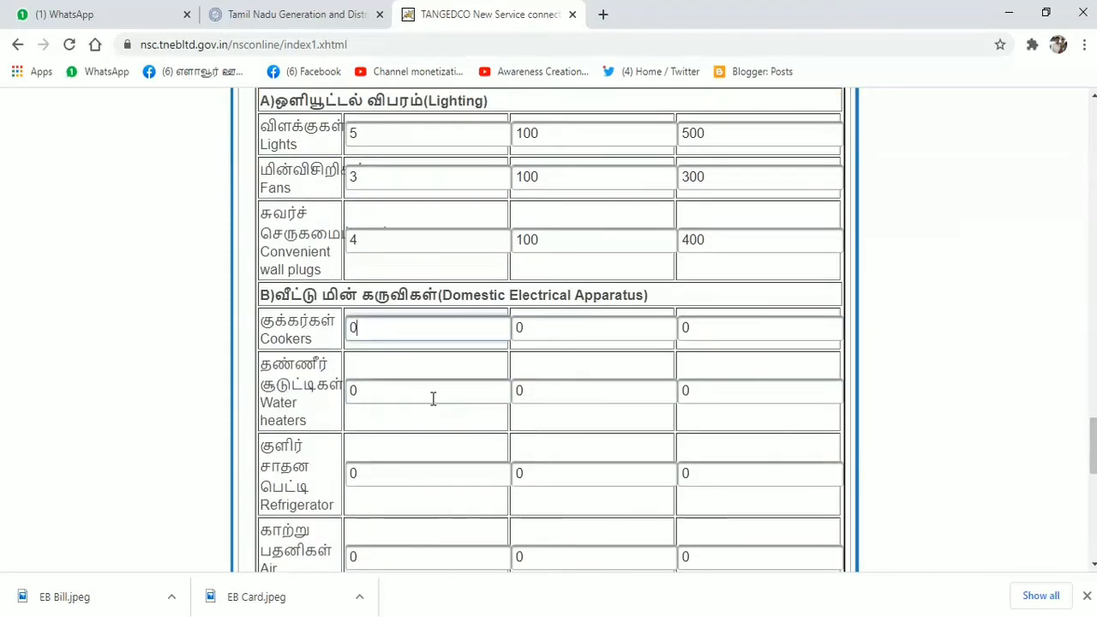
{"action": "left_click", "coordinate": [383, 391]}
{"action": "key", "text": "BackSpace"}
{"action": "type", "text": "1"}
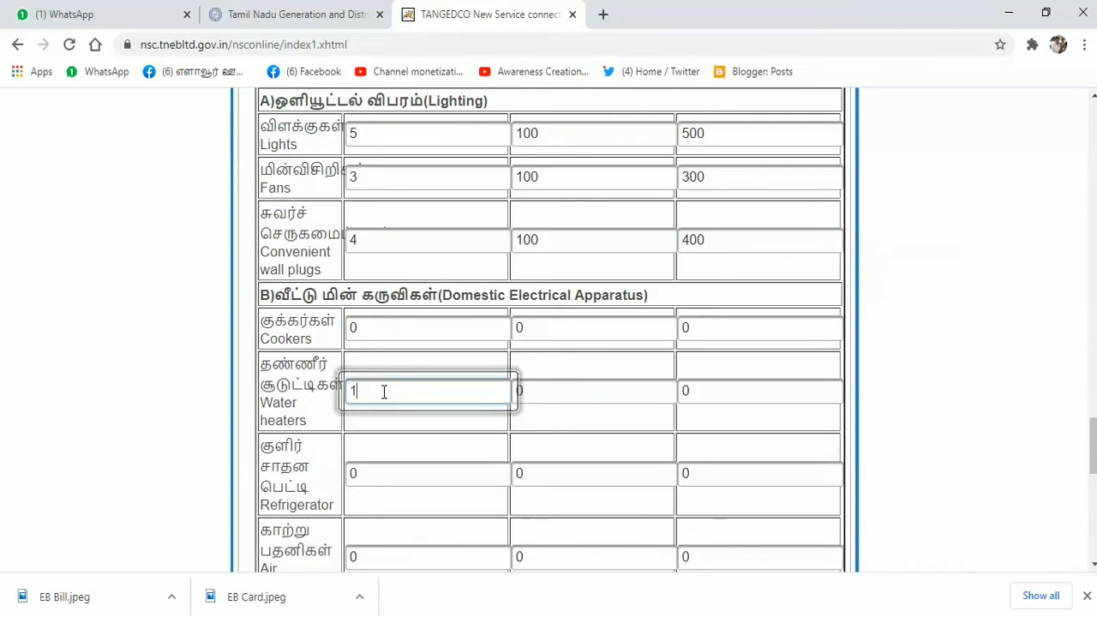
{"action": "left_click", "coordinate": [557, 388]}
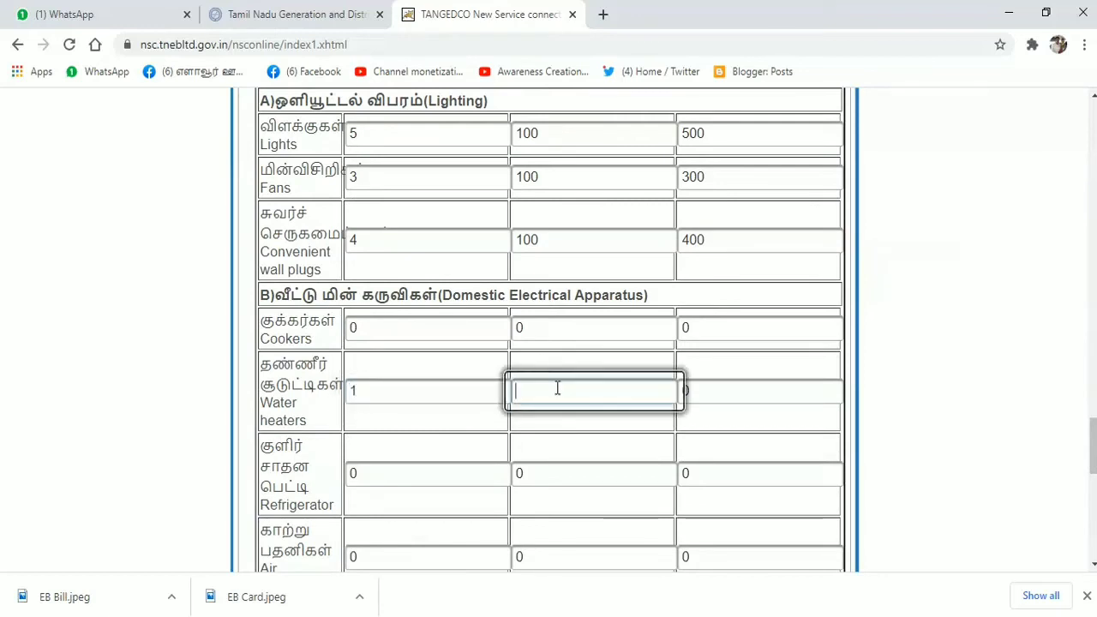
{"action": "type", "text": "140"}
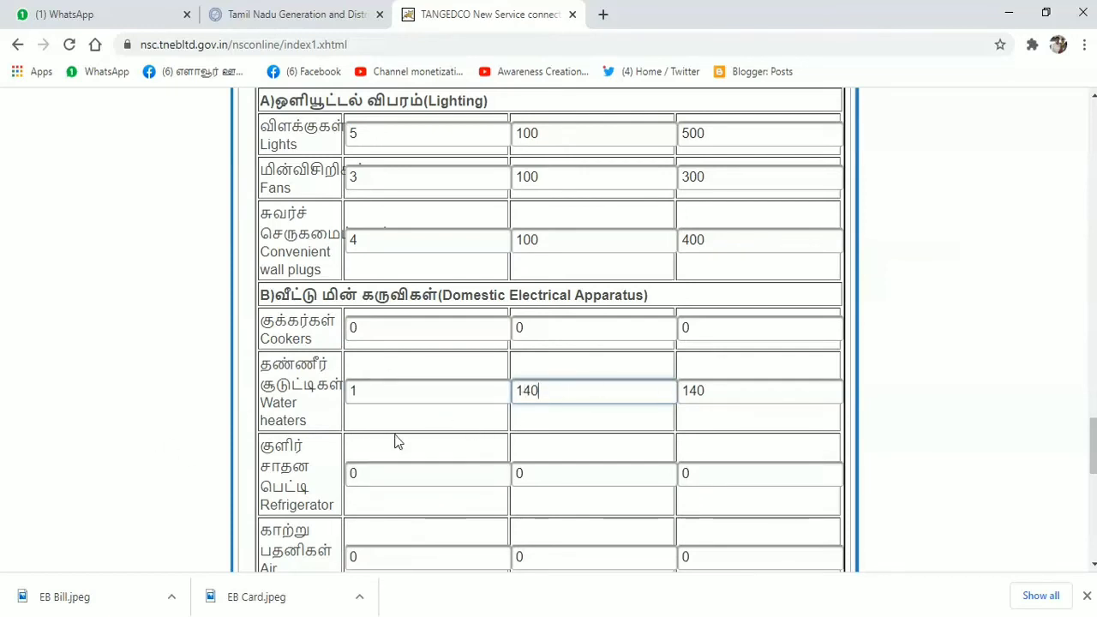
{"action": "left_click", "coordinate": [398, 473]}
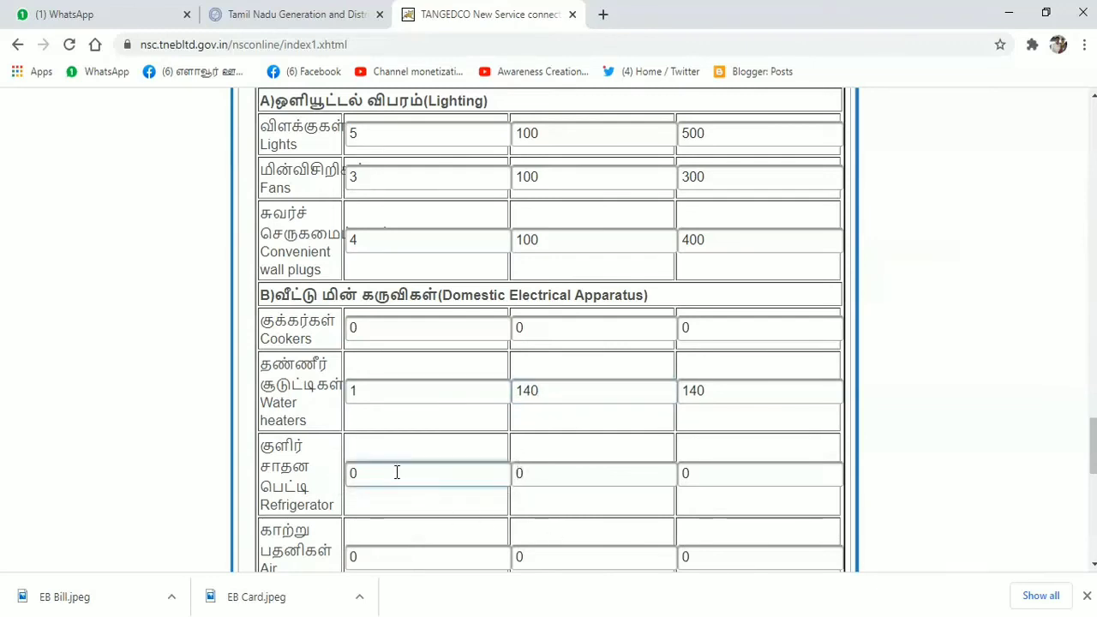
{"action": "type", "text": "1"}
{"action": "left_click", "coordinate": [552, 470]}
{"action": "key", "text": "BackSpace"}
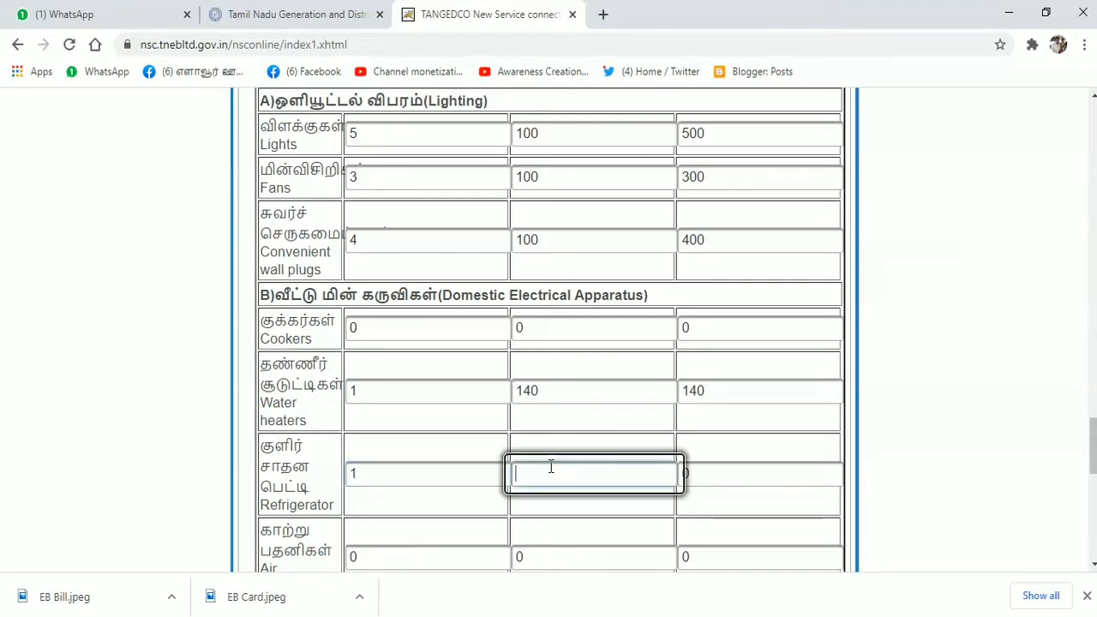
{"action": "type", "text": "15"}
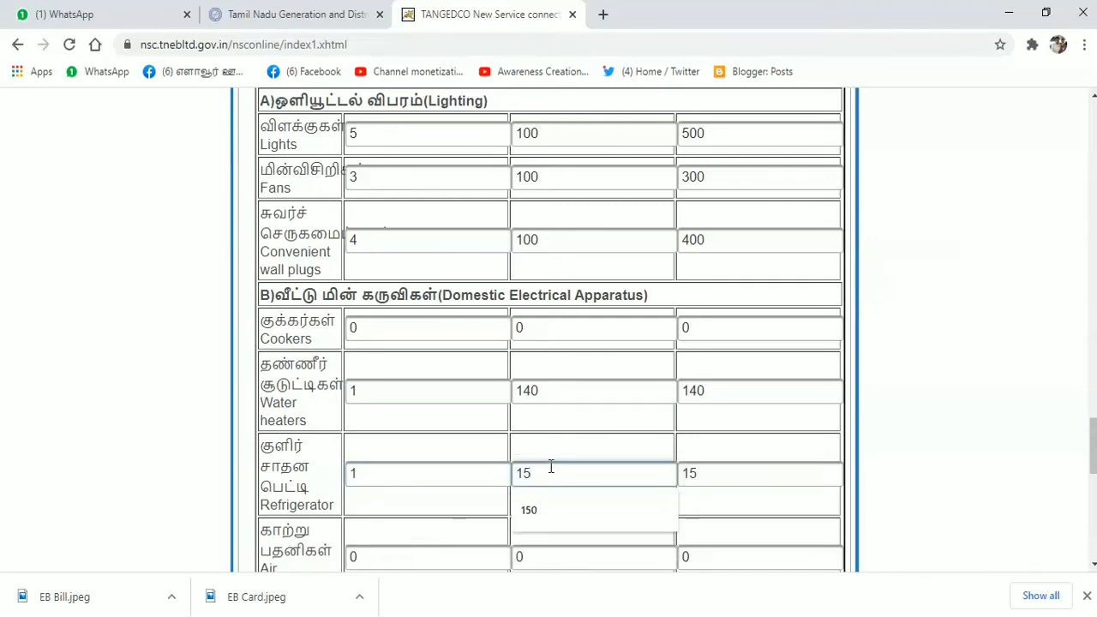
{"action": "type", "text": "0"}
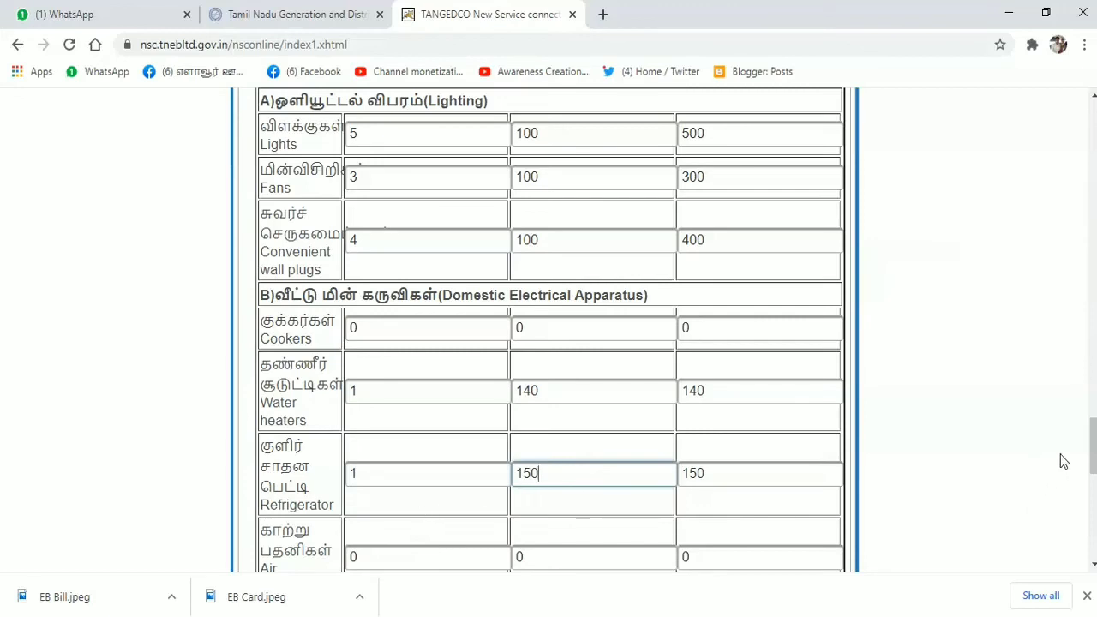
- Confirm Load applied (KW) reads 1.49 at the bottom of the table and submit the form
{"action": "left_click_drag", "start_coordinate": [1093, 451], "coordinate": [1094, 467]}
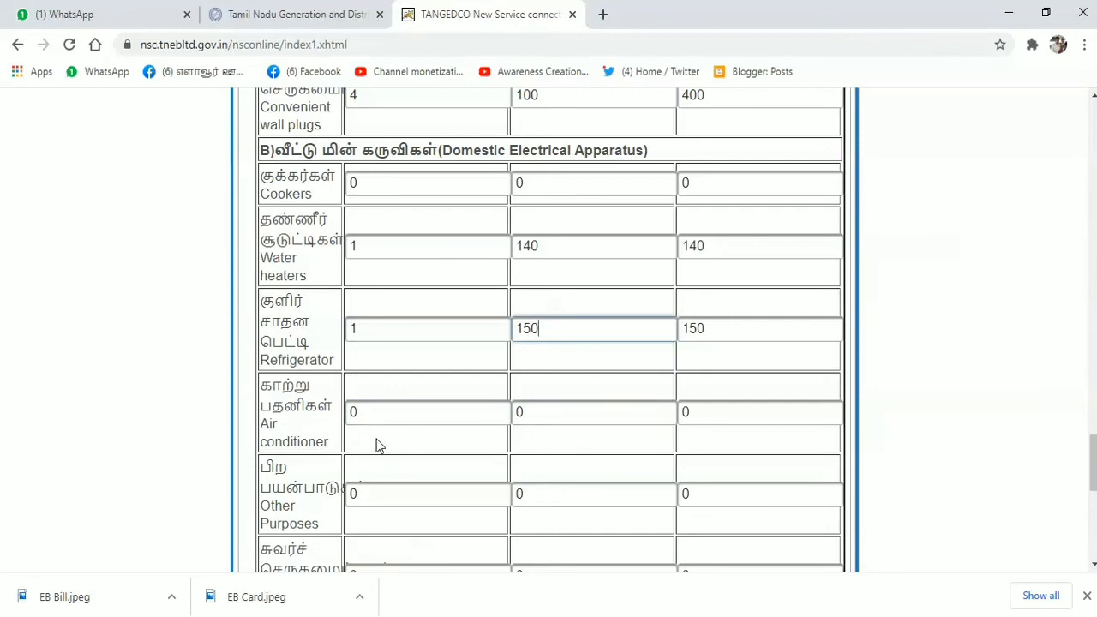
{"action": "left_click_drag", "start_coordinate": [1088, 461], "coordinate": [1090, 490]}
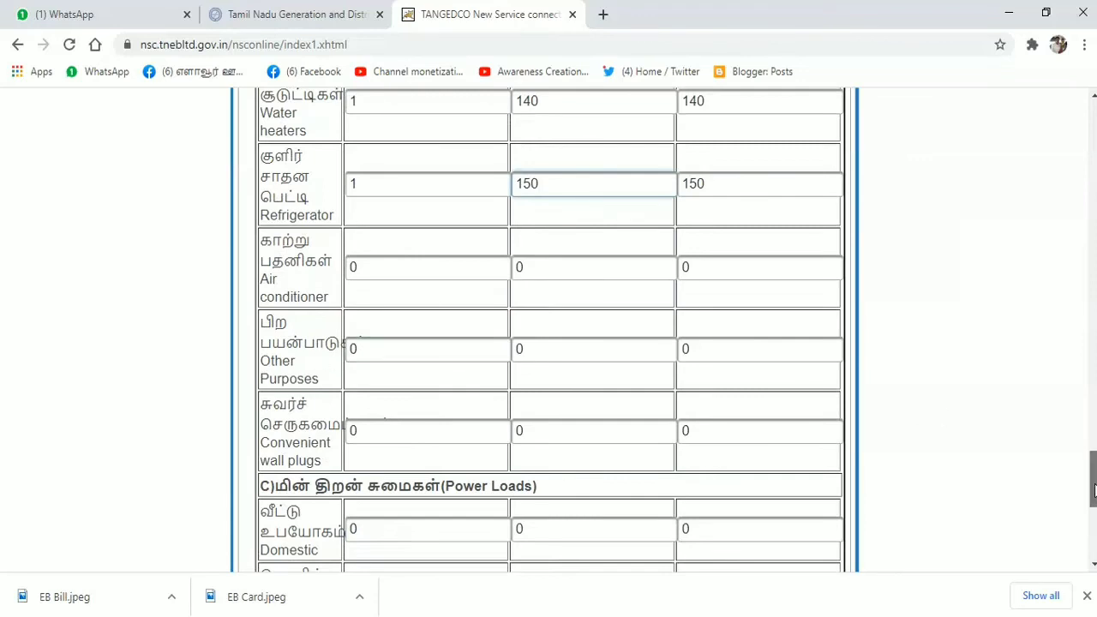
{"action": "left_click_drag", "start_coordinate": [1093, 495], "coordinate": [1093, 521]}
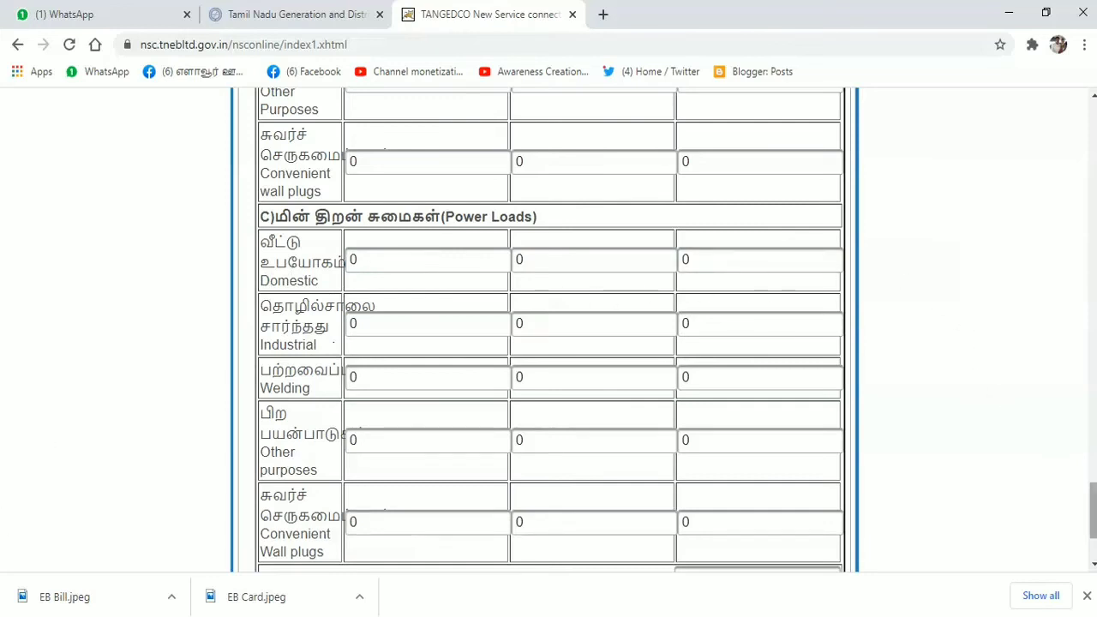
{"action": "scroll", "coordinate": [972, 412], "scroll_direction": "down", "scroll_amount": 1}
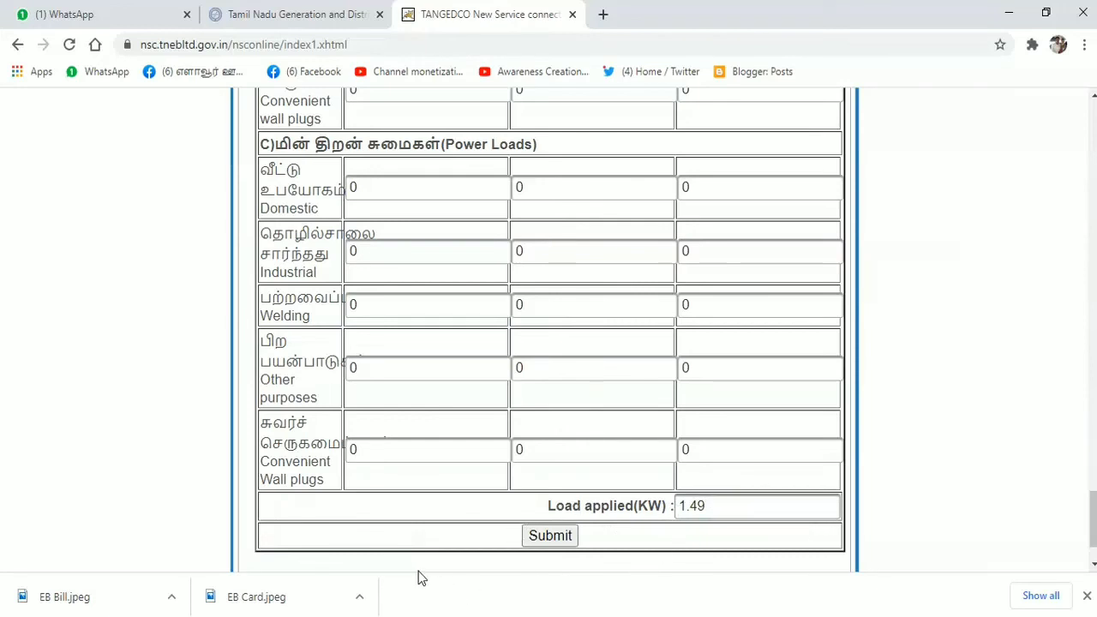
{"action": "left_click", "coordinate": [551, 537]}
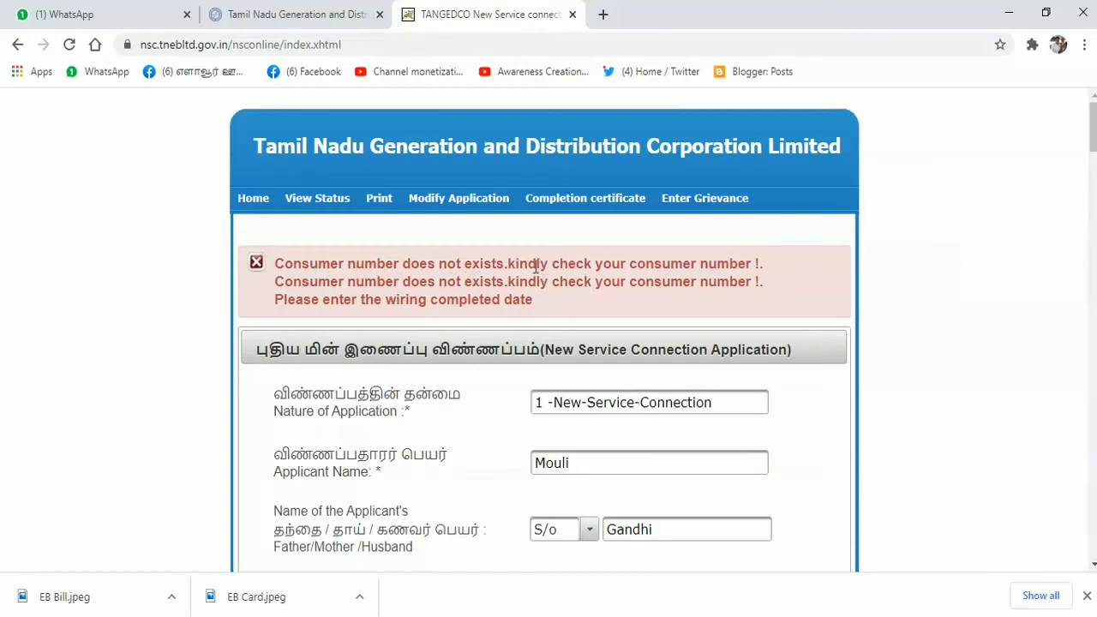
- Delete the extra 0 from the nearby service connection number and submit again
{"action": "scroll", "coordinate": [620, 383], "scroll_direction": "down", "scroll_amount": 5}
{"action": "scroll", "coordinate": [608, 382], "scroll_direction": "up", "scroll_amount": 5}
{"action": "scroll", "coordinate": [595, 403], "scroll_direction": "down", "scroll_amount": 5}
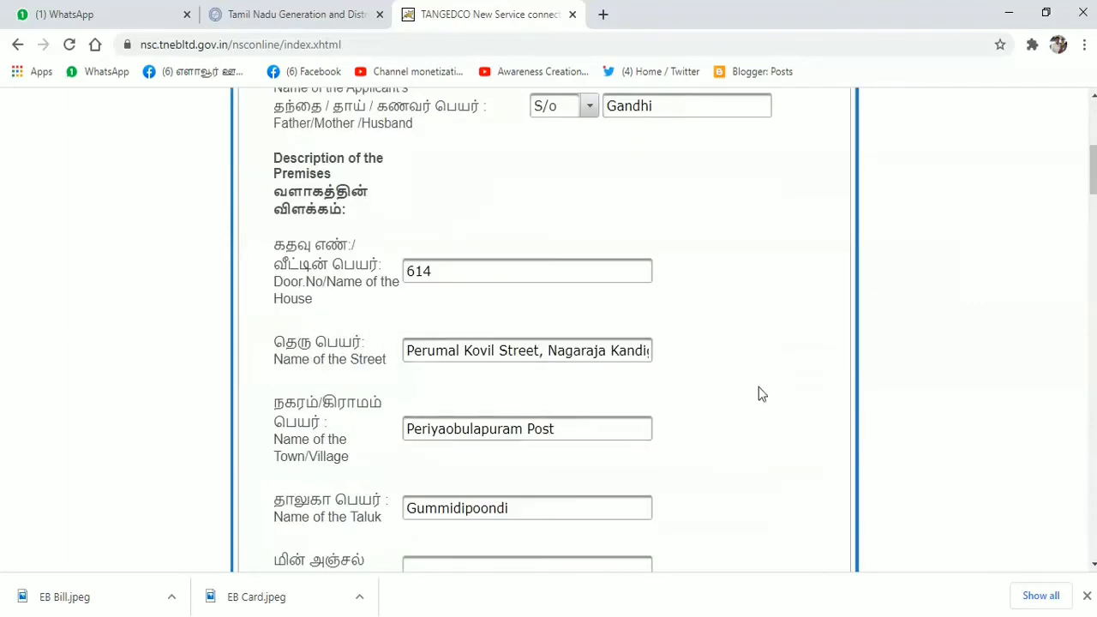
{"action": "left_click_drag", "start_coordinate": [1092, 163], "coordinate": [1092, 204]}
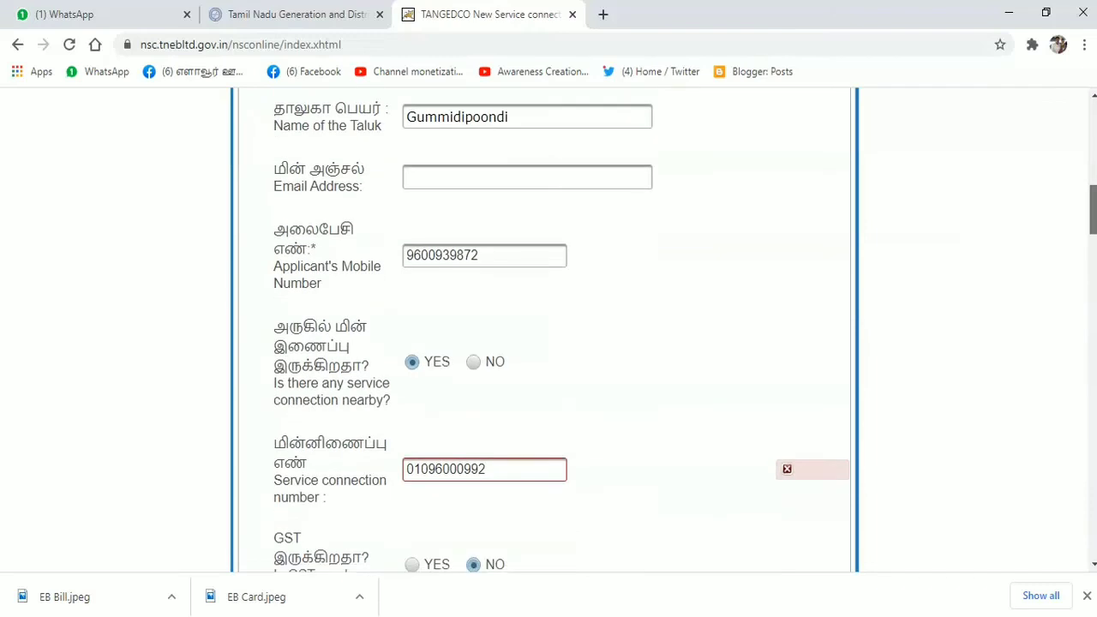
{"action": "left_click", "coordinate": [454, 471]}
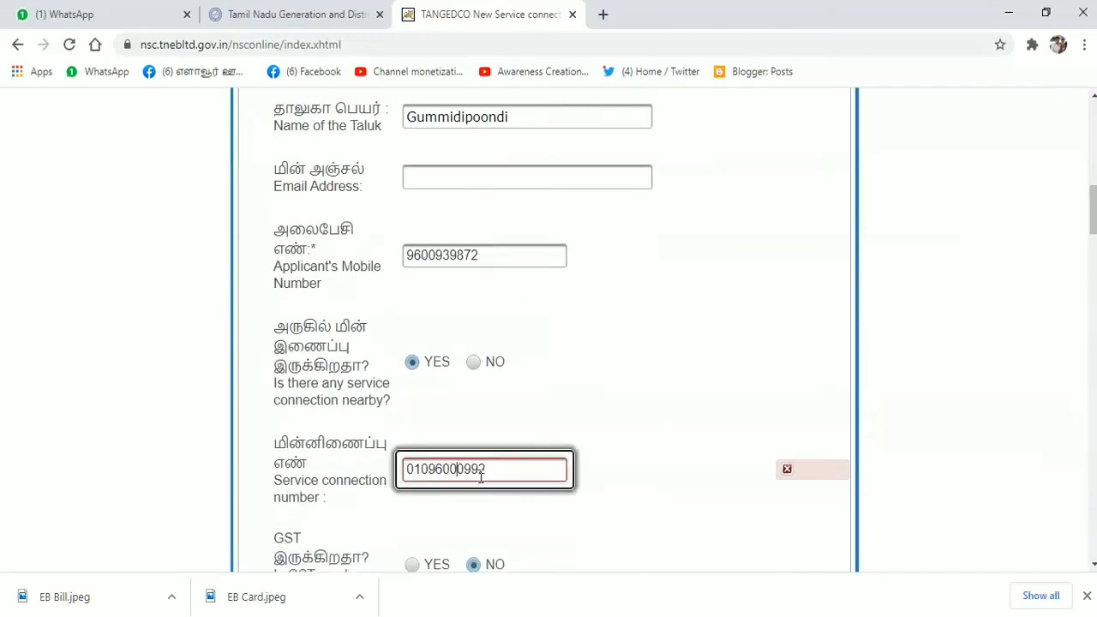
{"action": "key", "text": "BackSpace"}
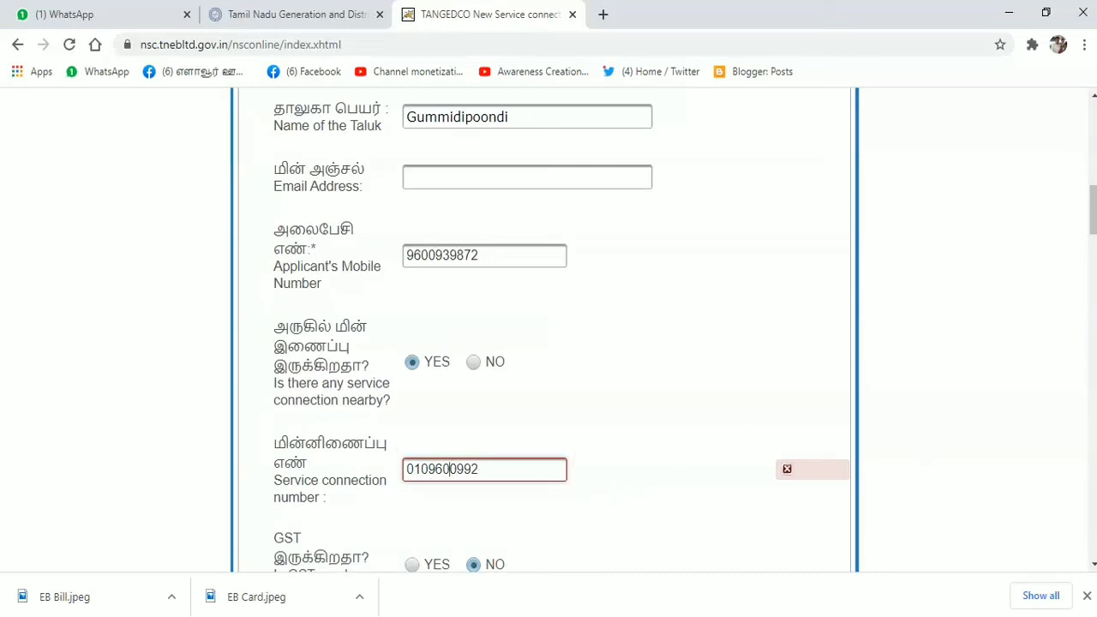
{"action": "left_click_drag", "start_coordinate": [1093, 208], "coordinate": [1092, 533]}
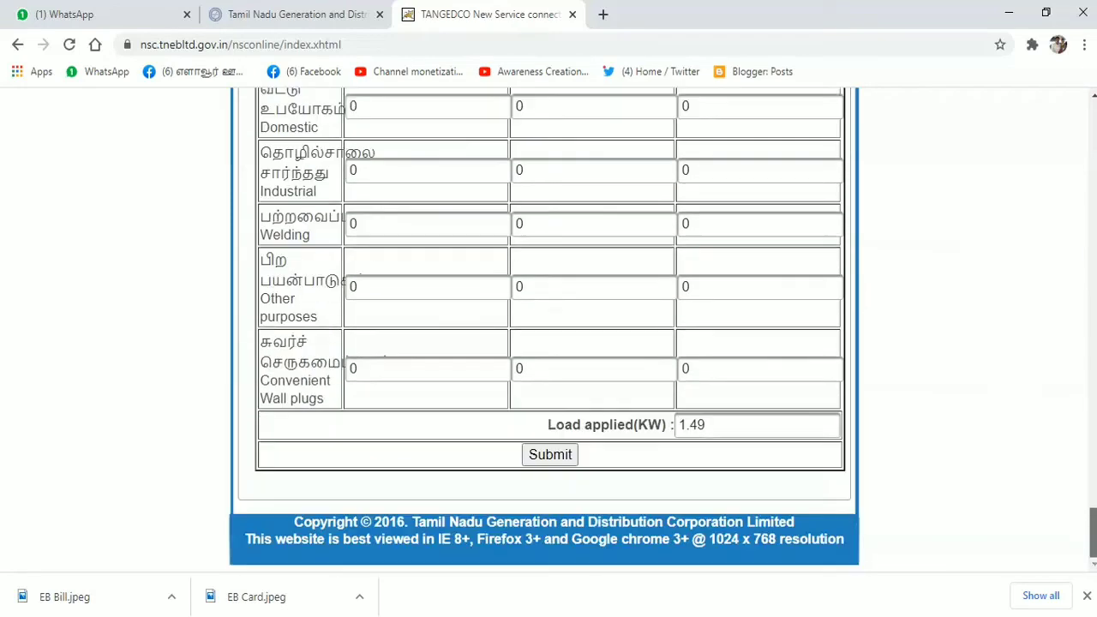
{"action": "left_click", "coordinate": [548, 456]}
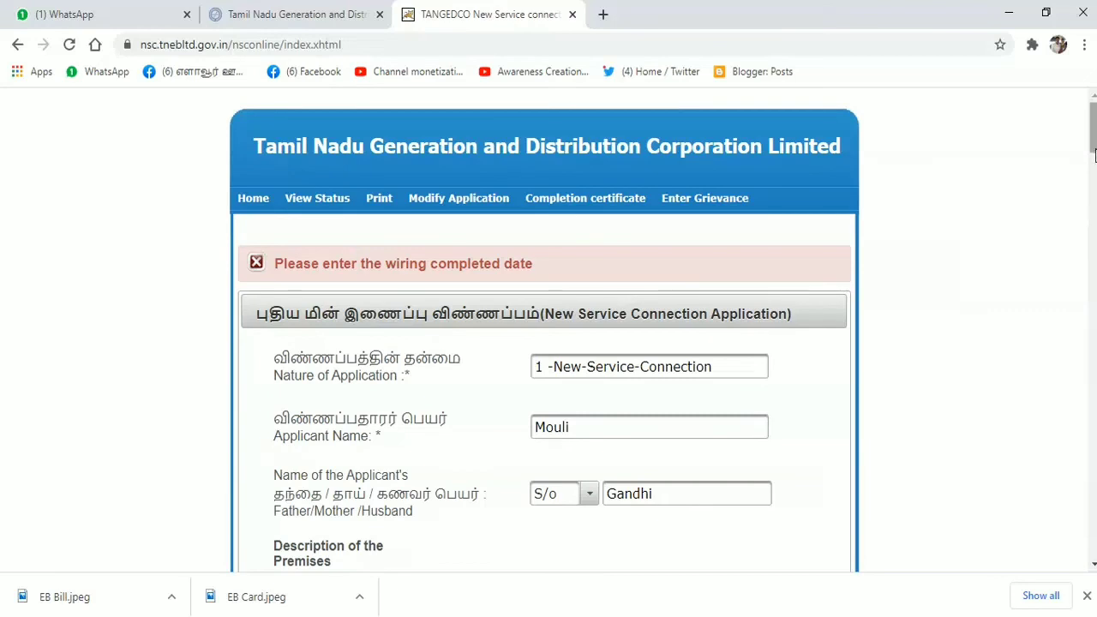
- Pick 01/01/2021 as the wiring completed date in the calendar and resubmit the form
{"action": "scroll", "coordinate": [624, 296], "scroll_direction": "down", "scroll_amount": 10}
{"action": "scroll", "coordinate": [548, 325], "scroll_direction": "down", "scroll_amount": 2}
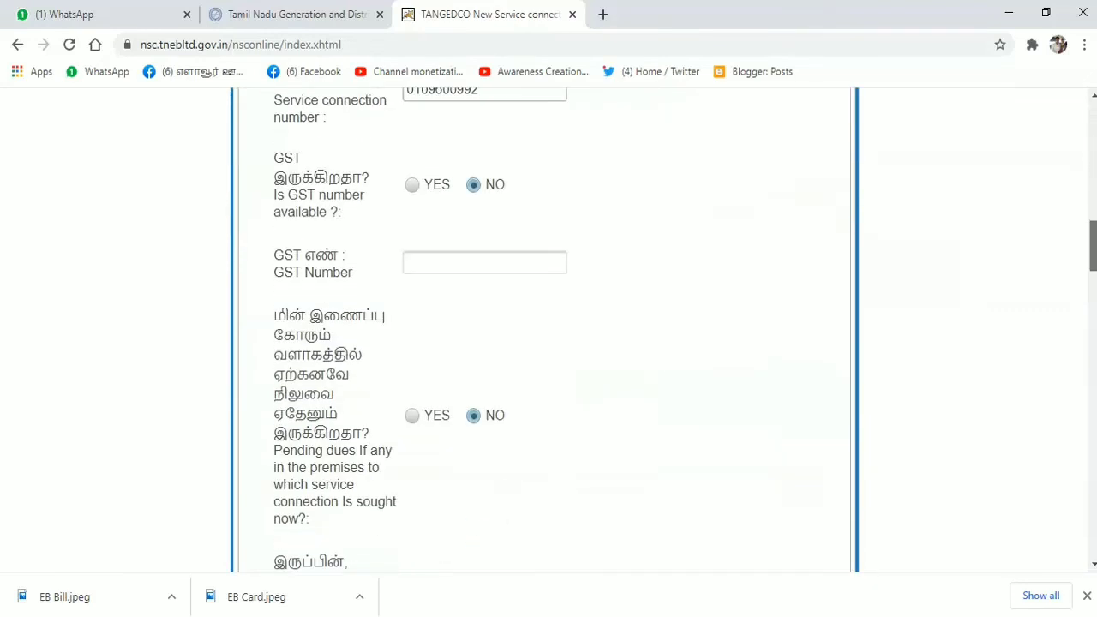
{"action": "scroll", "coordinate": [548, 326], "scroll_direction": "down", "scroll_amount": 1}
{"action": "scroll", "coordinate": [549, 326], "scroll_direction": "down", "scroll_amount": 4}
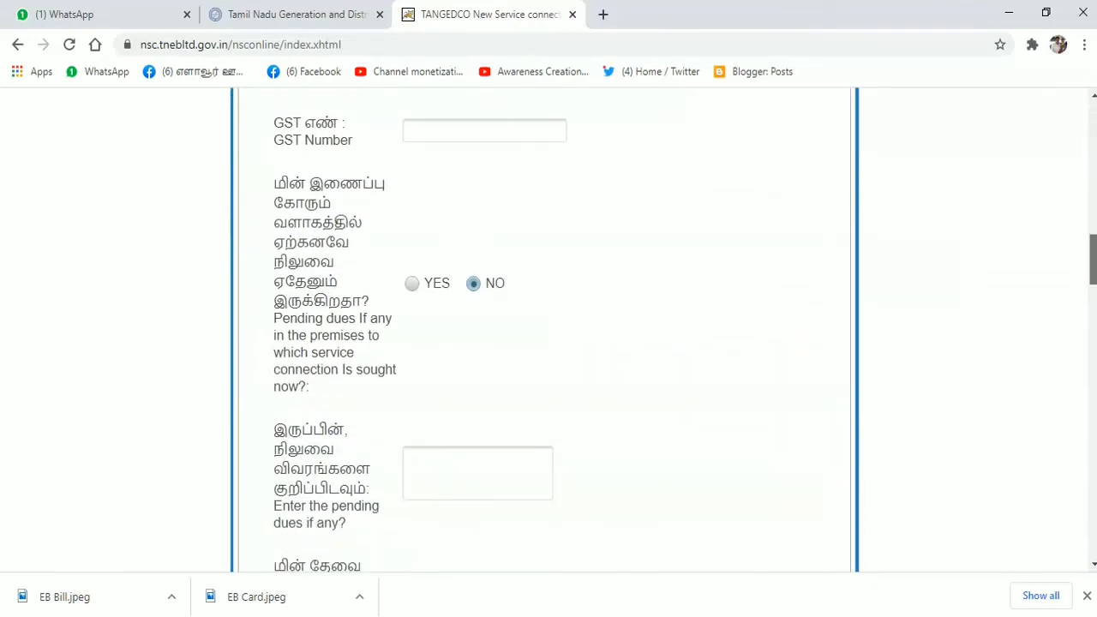
{"action": "scroll", "coordinate": [816, 413], "scroll_direction": "down", "scroll_amount": 3}
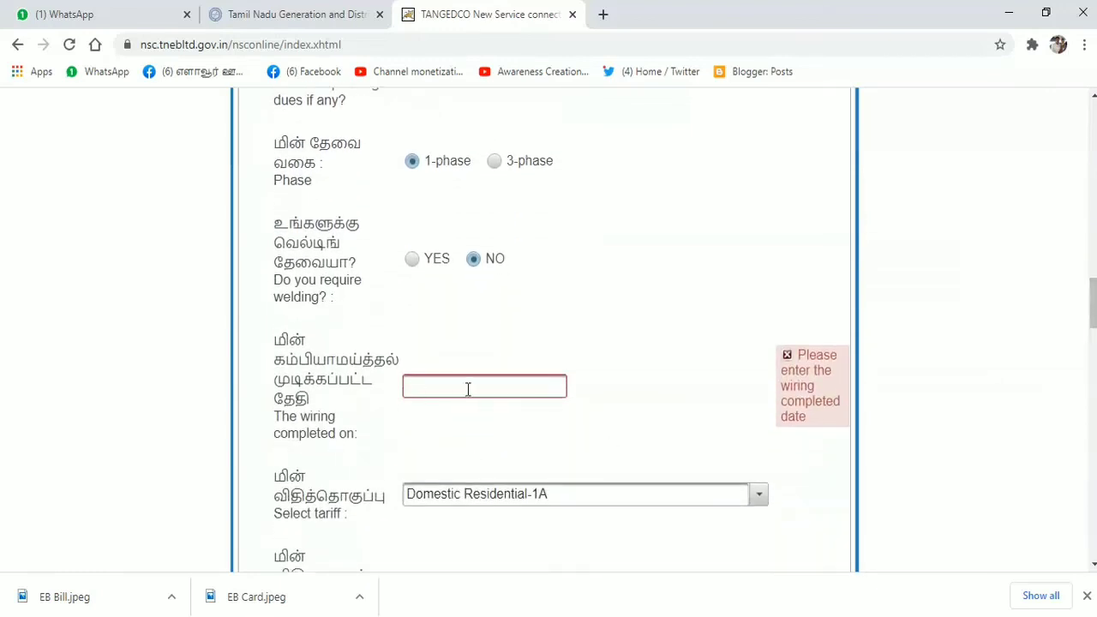
{"action": "left_click", "coordinate": [468, 389]}
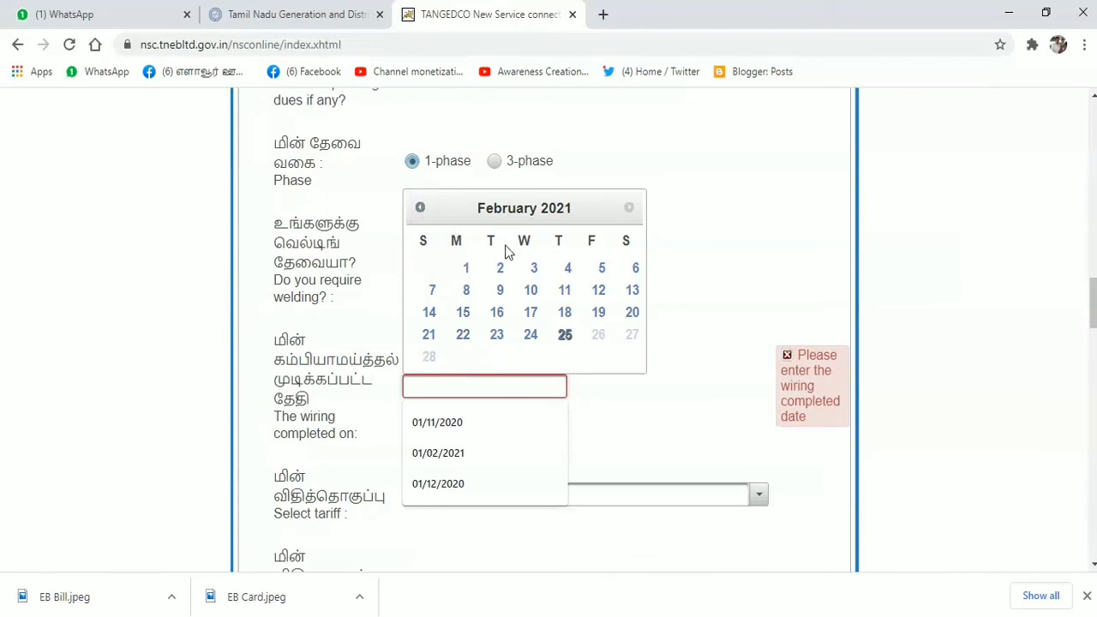
{"action": "left_click", "coordinate": [419, 210]}
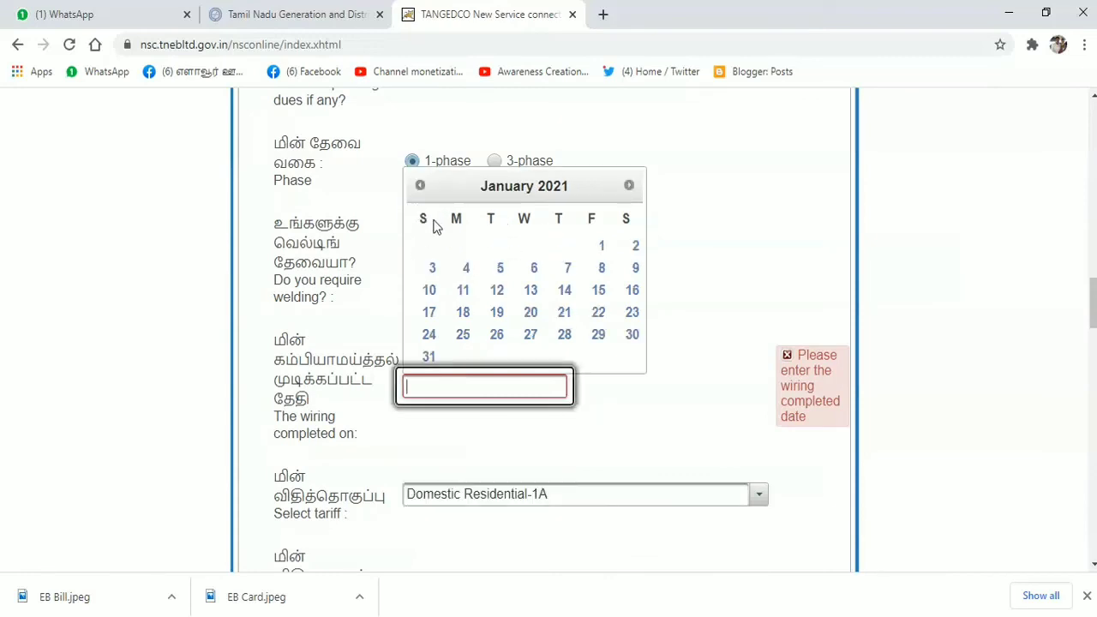
{"action": "left_click", "coordinate": [601, 248]}
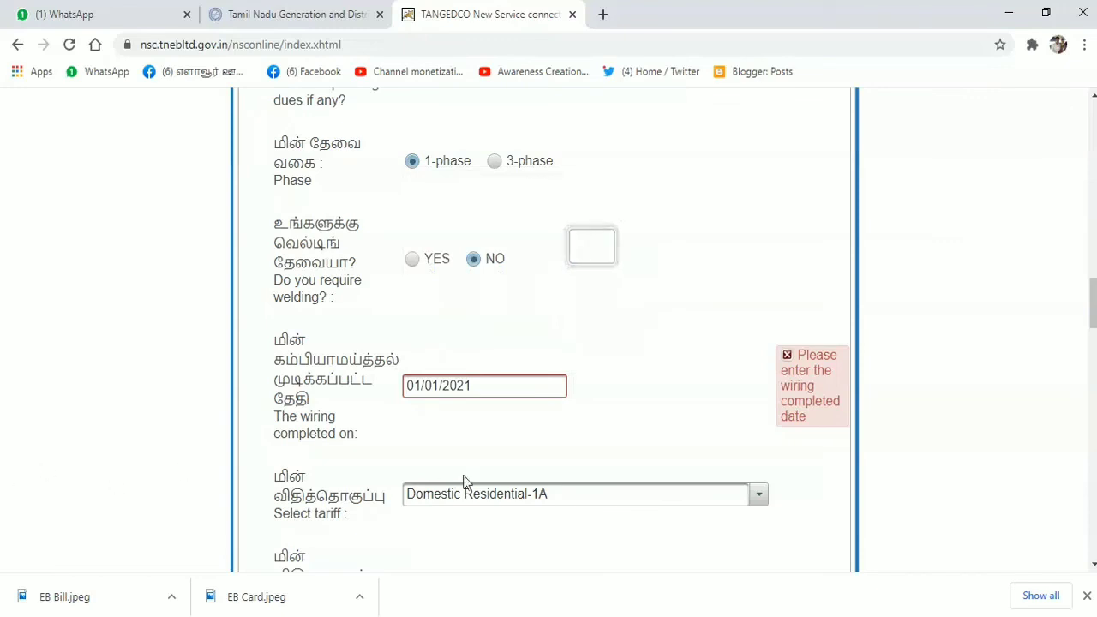
{"action": "left_click_drag", "start_coordinate": [1092, 304], "coordinate": [1093, 549]}
{"action": "left_click", "coordinate": [550, 454]}
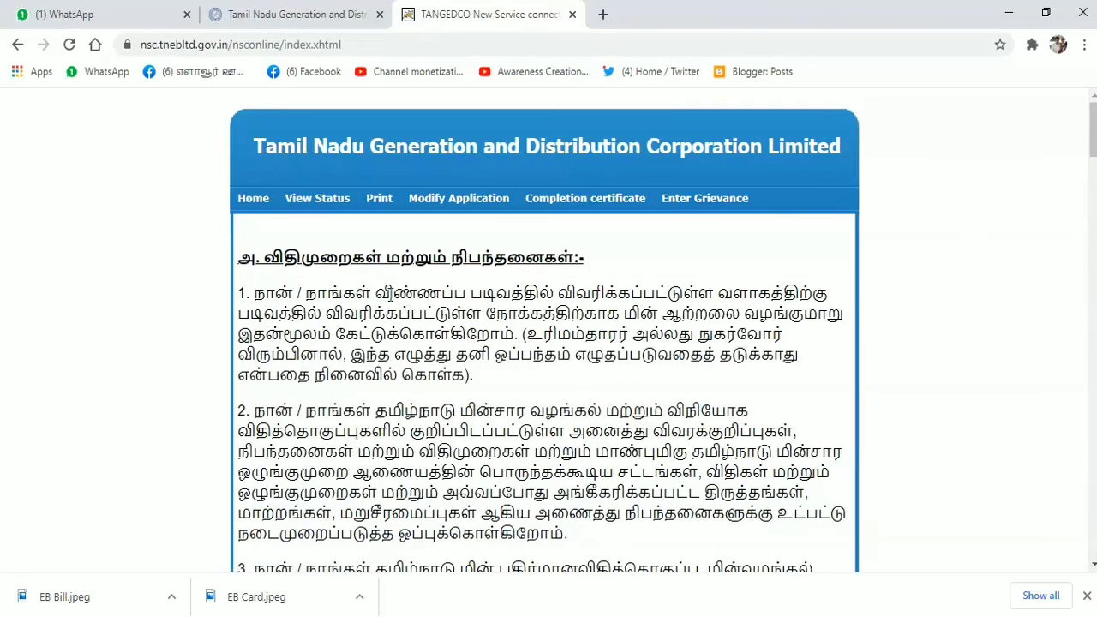
- Scroll down the terms and conditions page to the accept checkbox and OTP field
{"action": "scroll", "coordinate": [544, 343], "scroll_direction": "down", "scroll_amount": 10}
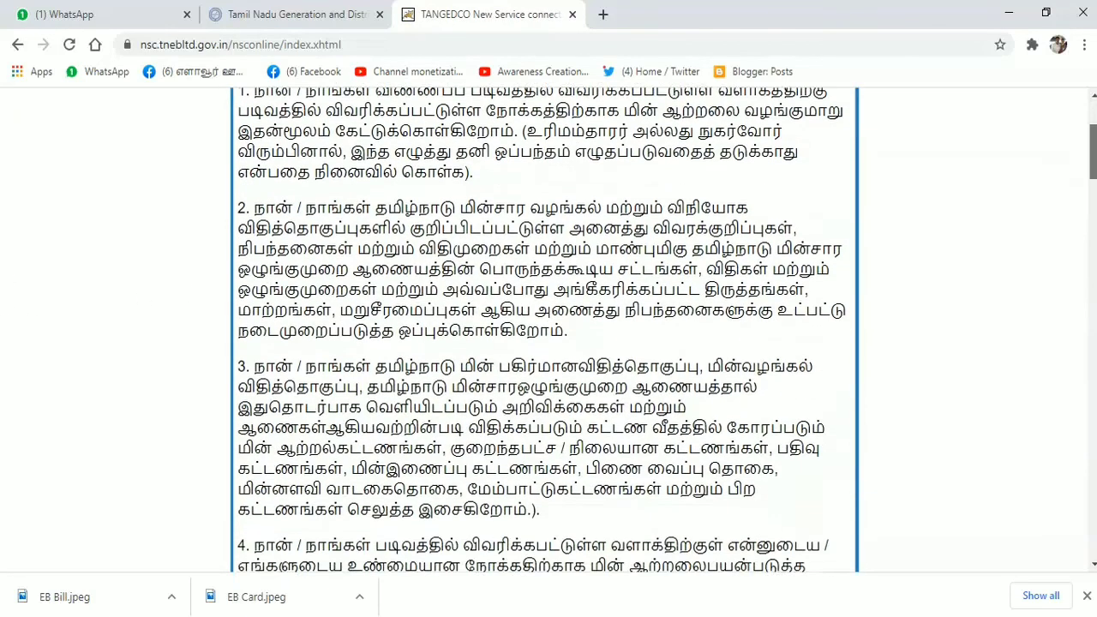
{"action": "scroll", "coordinate": [544, 343], "scroll_direction": "down", "scroll_amount": 15}
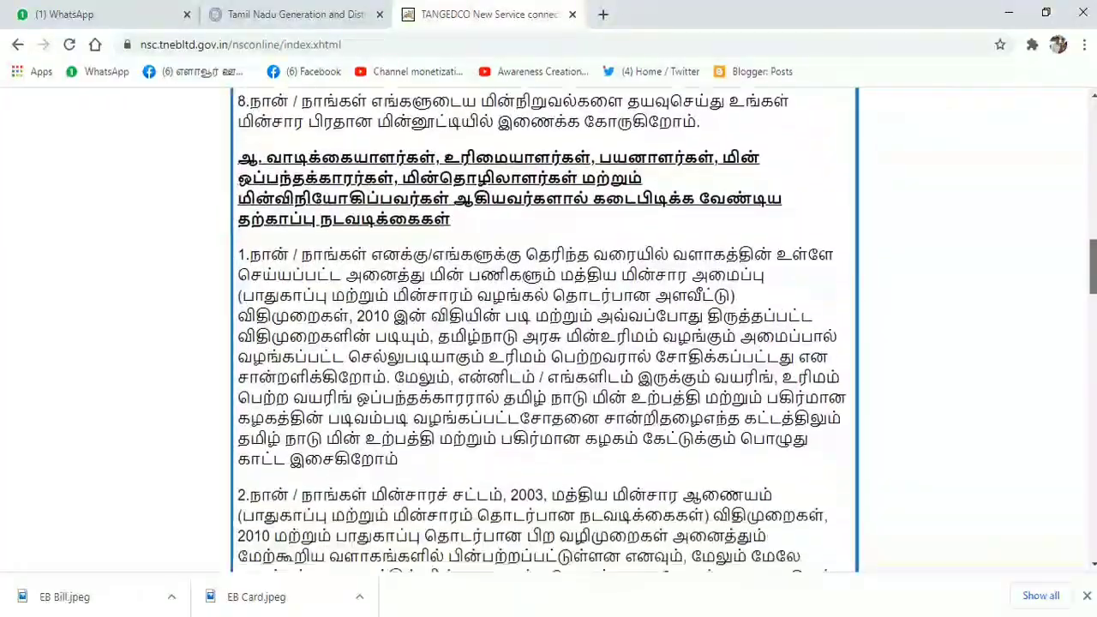
{"action": "scroll", "coordinate": [544, 343], "scroll_direction": "down", "scroll_amount": 10}
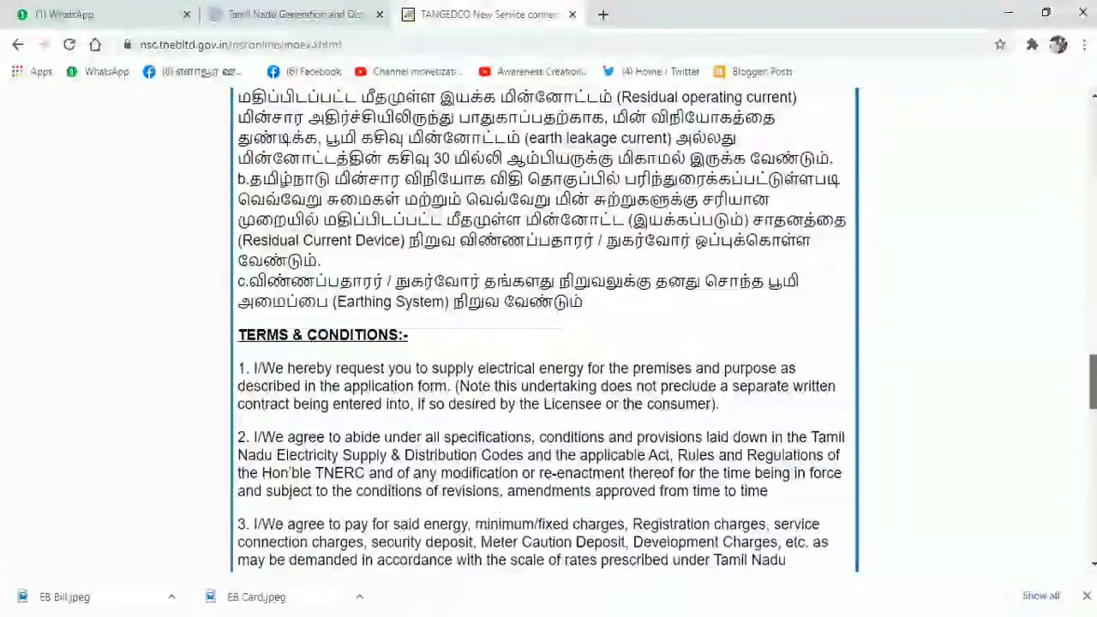
{"action": "scroll", "coordinate": [544, 343], "scroll_direction": "down", "scroll_amount": 10}
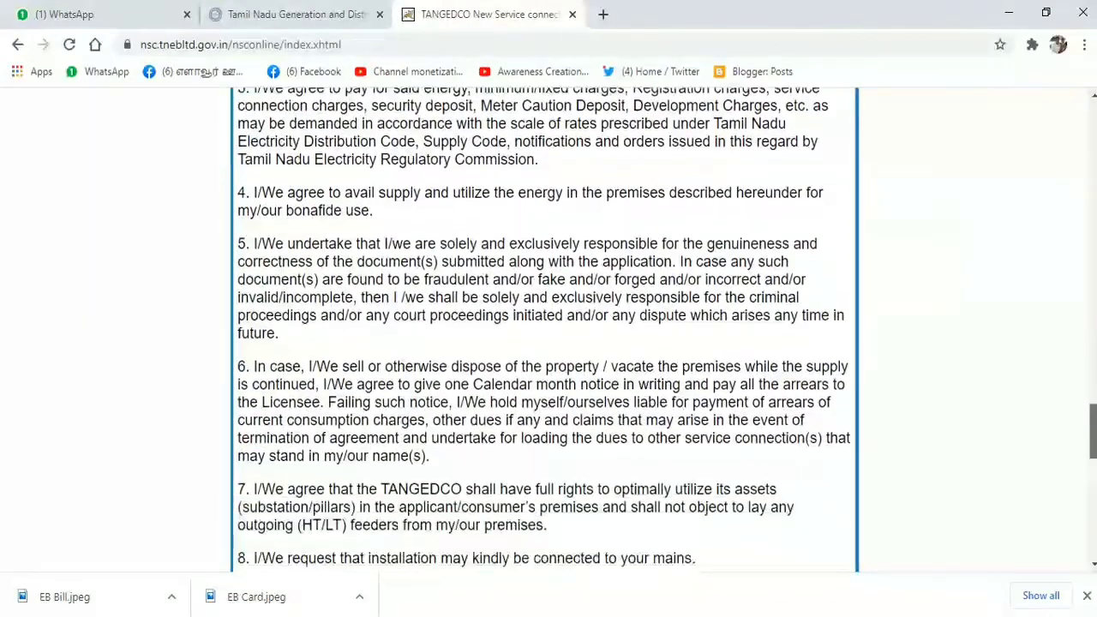
{"action": "scroll", "coordinate": [544, 343], "scroll_direction": "down", "scroll_amount": 3}
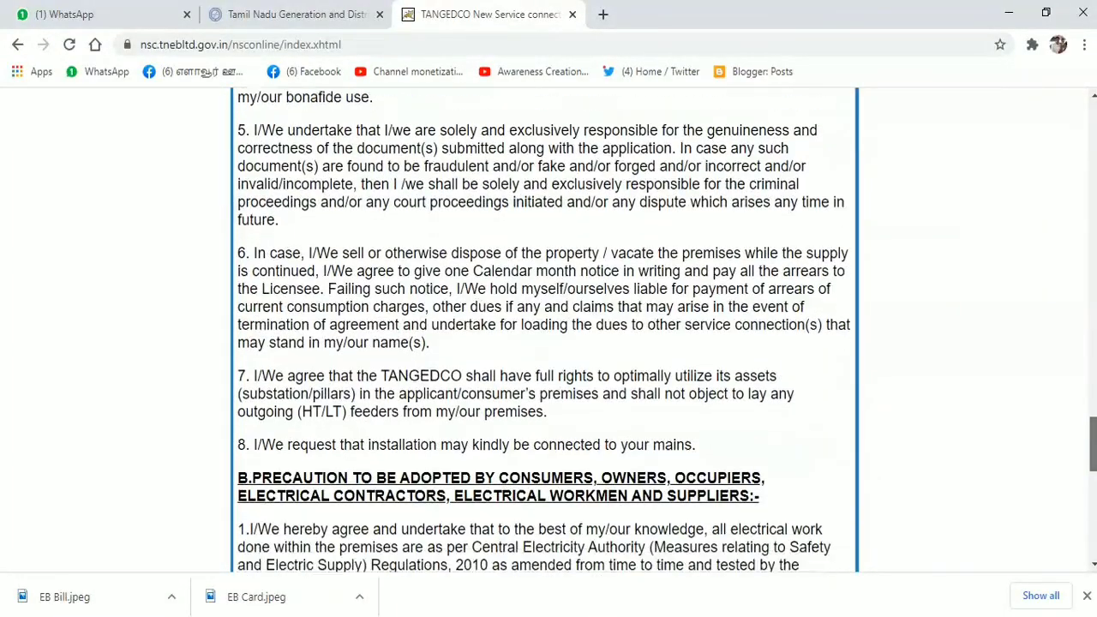
{"action": "scroll", "coordinate": [253, 380], "scroll_direction": "down", "scroll_amount": 5}
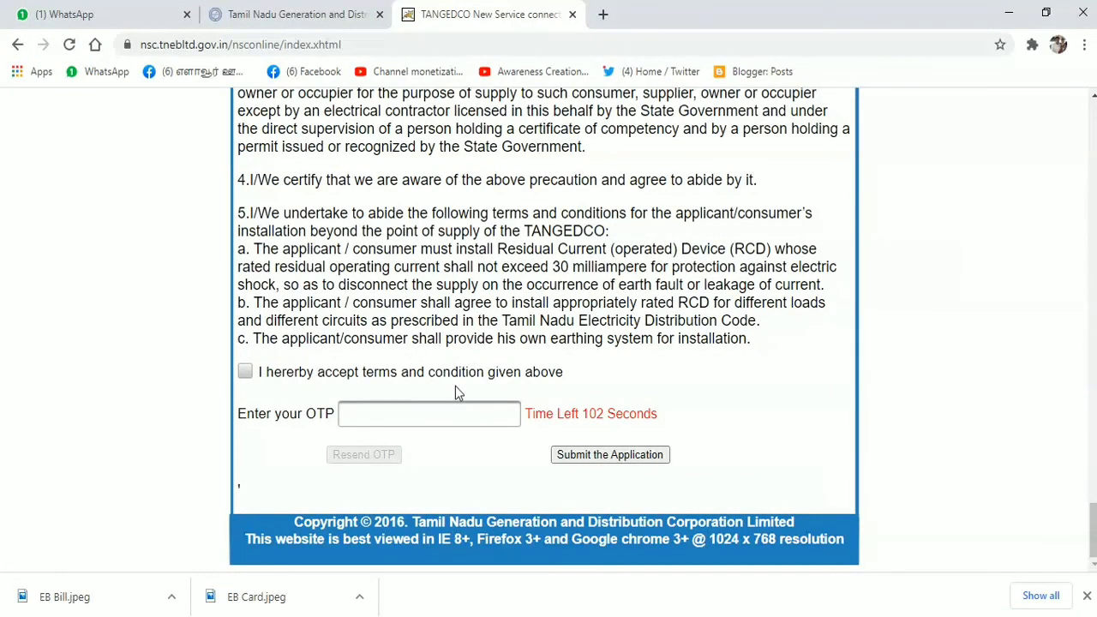
- Tick 'I hereby accept terms and condition', focus the OTP field, then scroll back up the terms
{"action": "left_click", "coordinate": [246, 371]}
{"action": "left_click", "coordinate": [410, 411]}
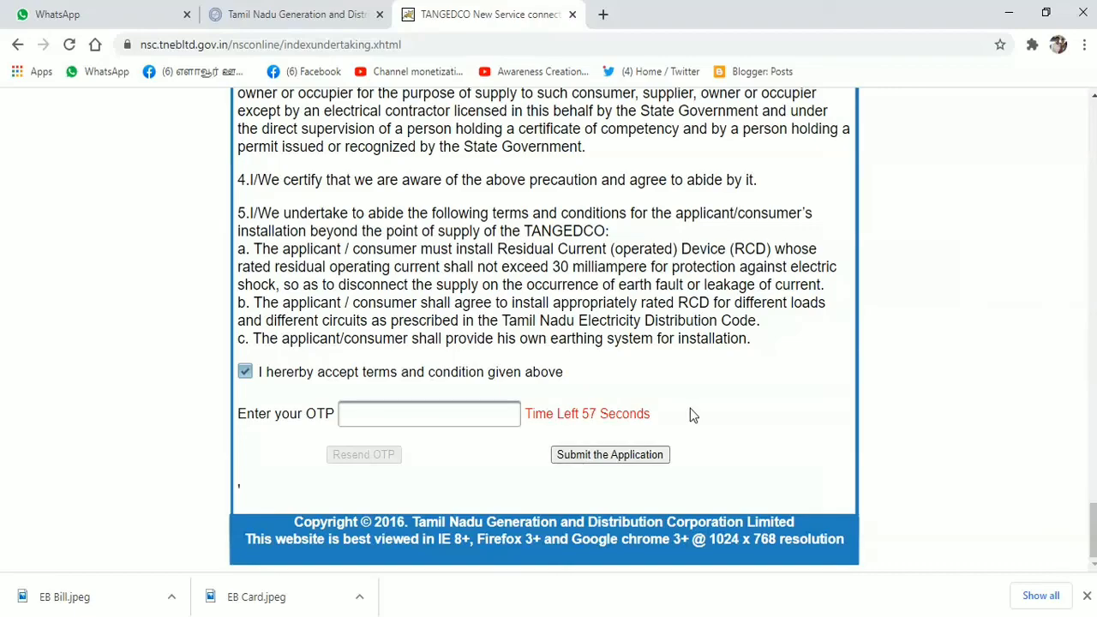
{"action": "scroll", "coordinate": [637, 414], "scroll_direction": "up", "scroll_amount": 5}
{"action": "scroll", "coordinate": [620, 414], "scroll_direction": "up", "scroll_amount": 15}
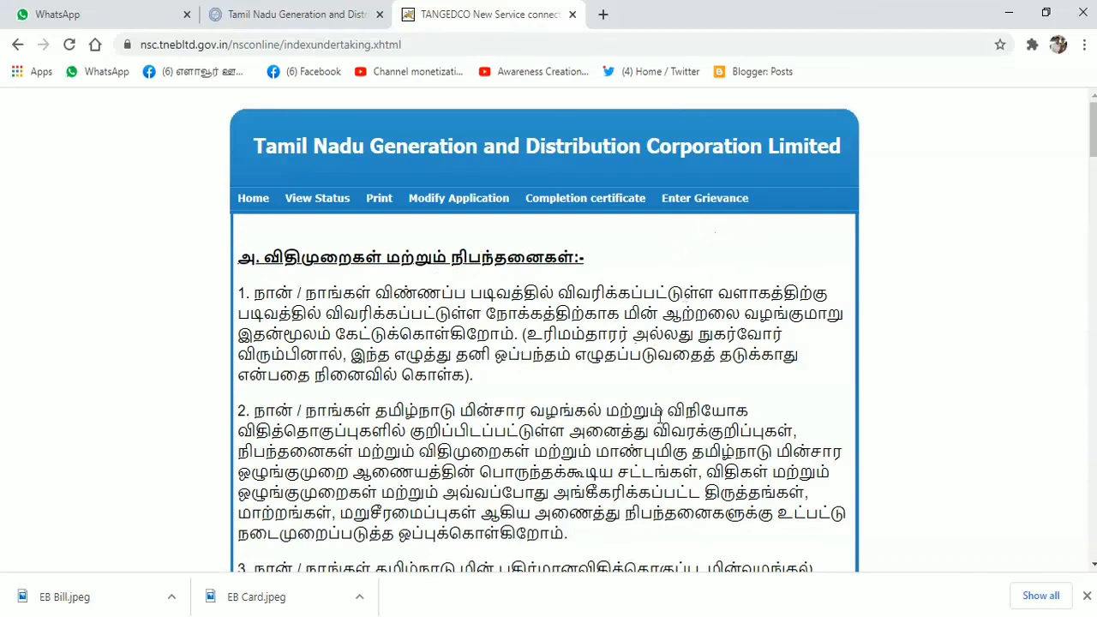
{"action": "scroll", "coordinate": [632, 437], "scroll_direction": "down", "scroll_amount": 5}
{"action": "scroll", "coordinate": [646, 432], "scroll_direction": "up", "scroll_amount": 5}
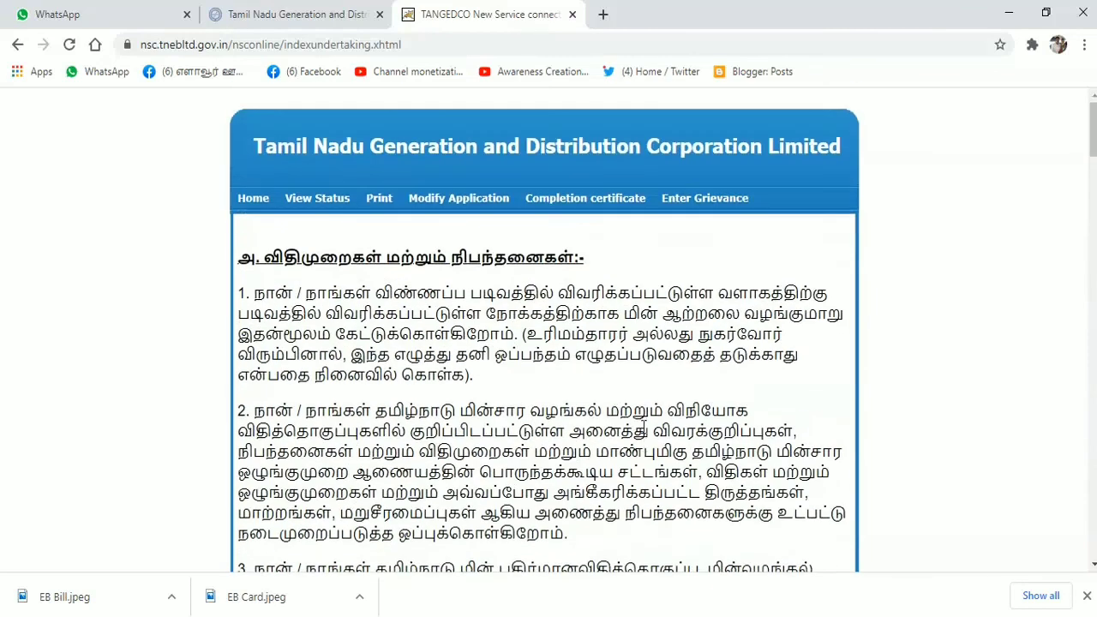